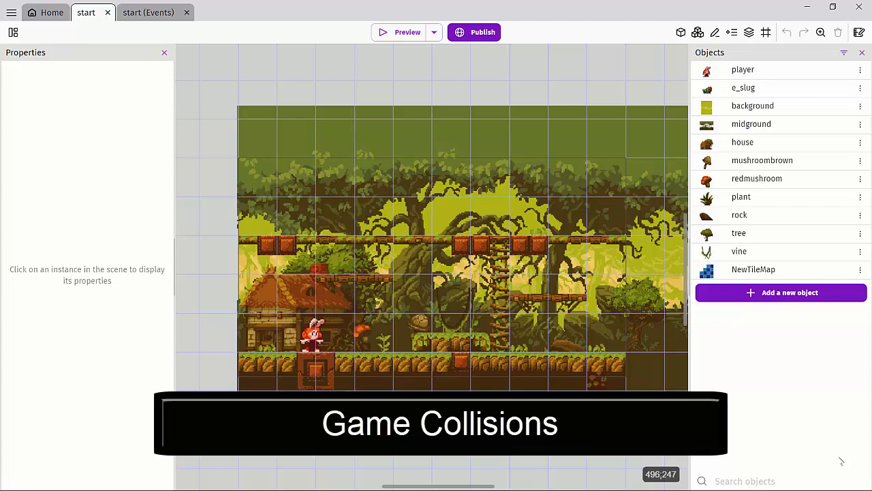
{"action": "left_click", "coordinate": [330, 370]}
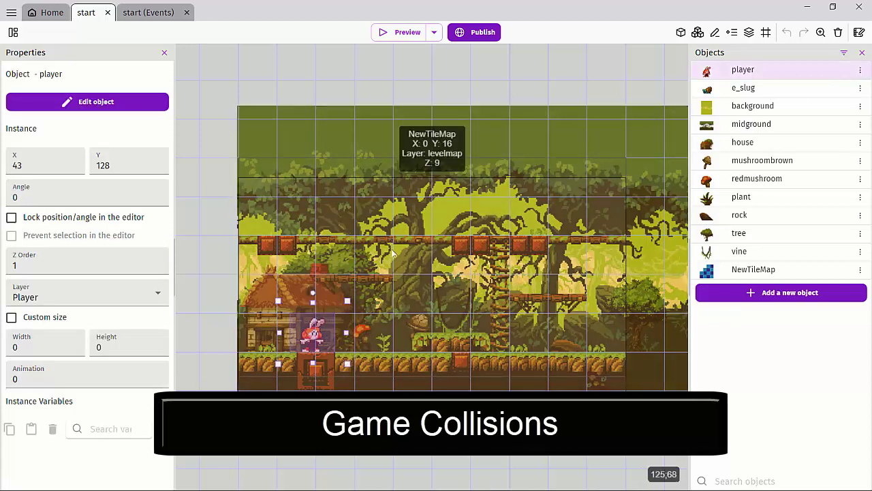
{"action": "middle_click_drag", "start_coordinate": [393, 253], "coordinate": [353, 216]}
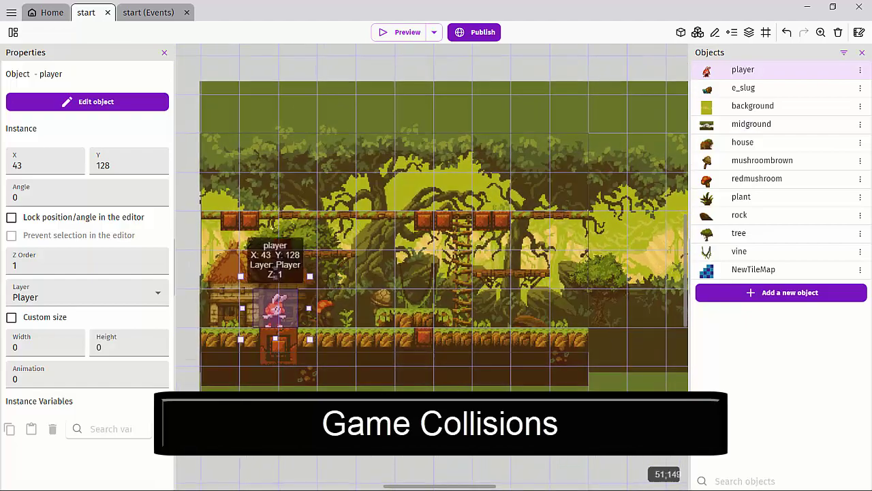
{"action": "left_click", "coordinate": [456, 339]}
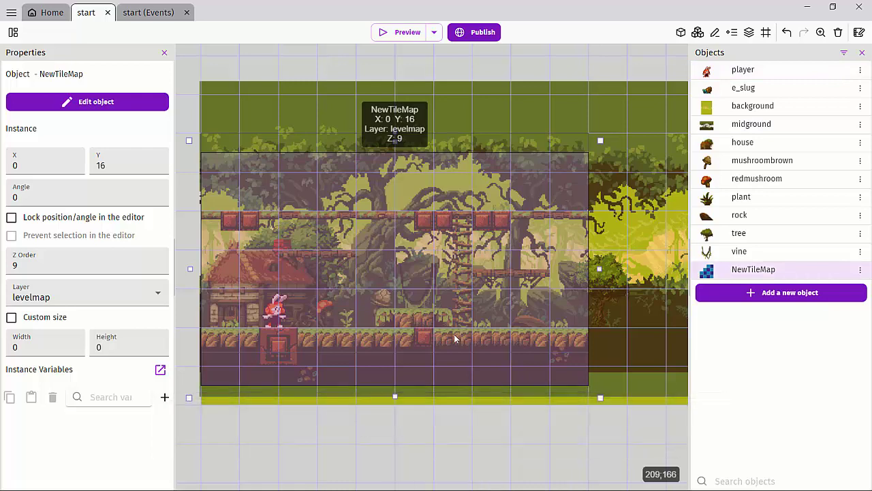
{"action": "scroll", "coordinate": [411, 341], "scroll_direction": "up", "scroll_amount": 5}
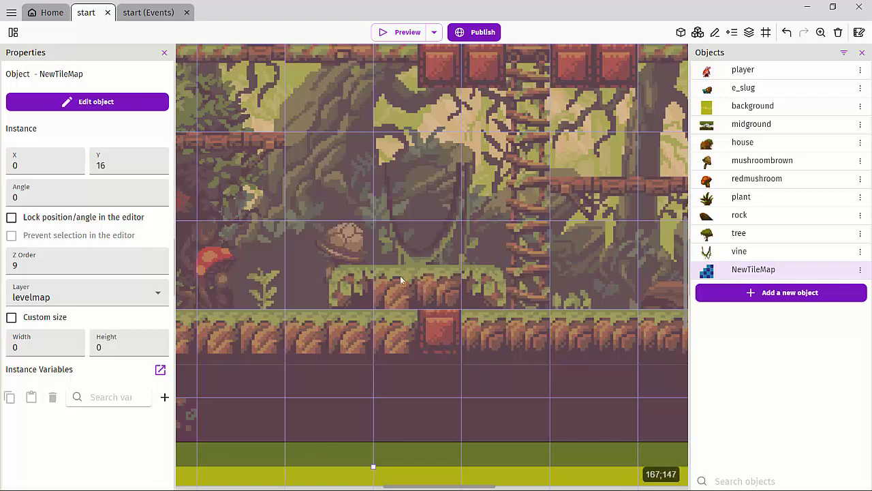
{"action": "scroll", "coordinate": [399, 260], "scroll_direction": "down", "scroll_amount": 5}
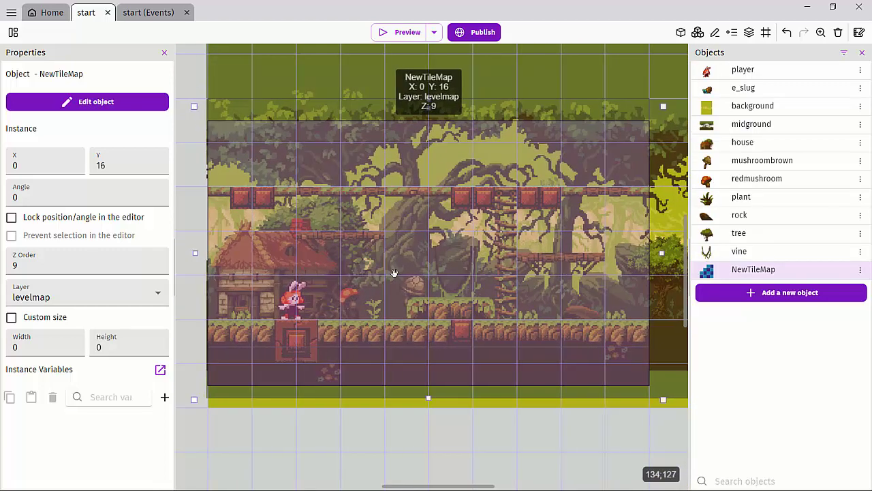
Set the scene grid's cell width and cell height to 16 pixels each.
{"action": "left_click", "coordinate": [766, 32]}
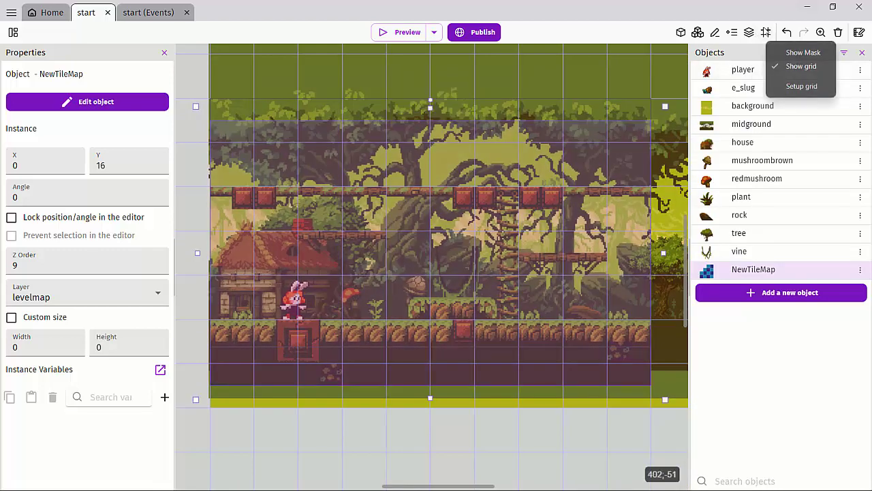
{"action": "left_click", "coordinate": [794, 84]}
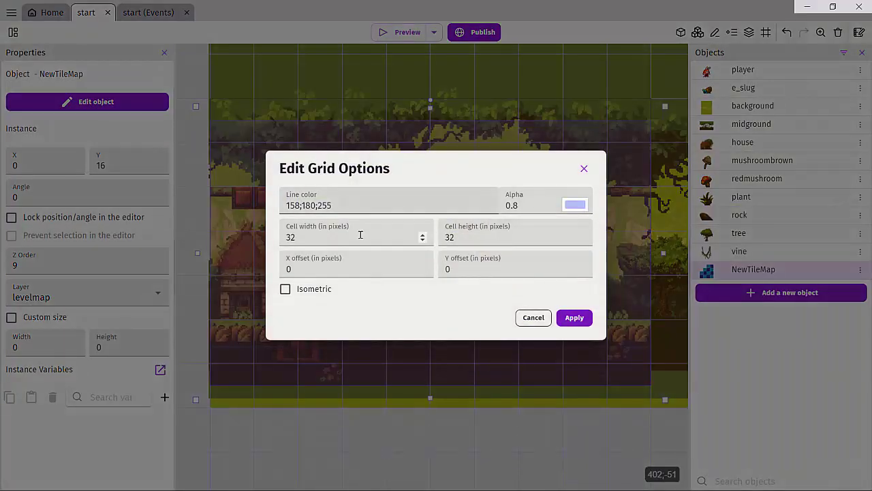
{"action": "double_click", "coordinate": [289, 236]}
{"action": "type", "text": "16"}
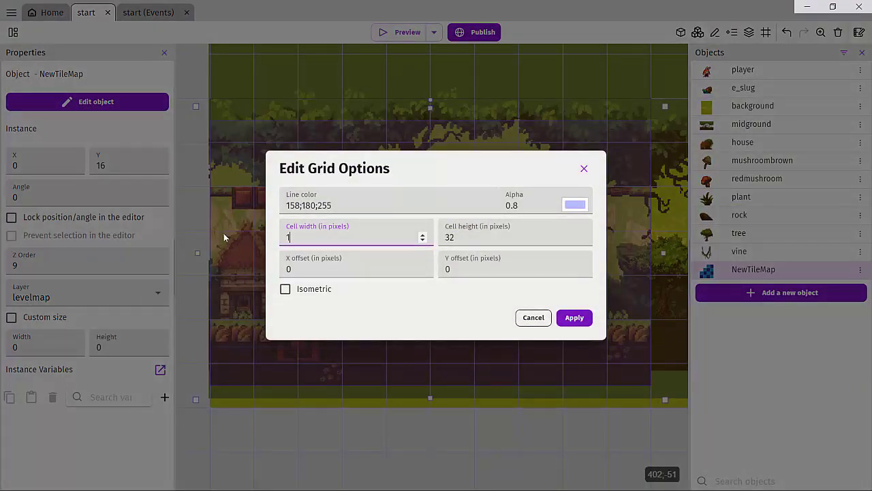
{"action": "double_click", "coordinate": [453, 235]}
{"action": "type", "text": "16"}
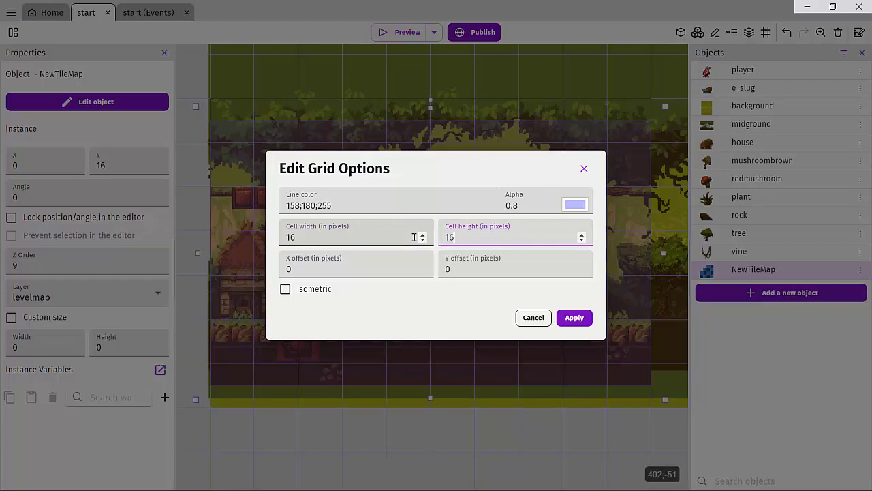
{"action": "left_click", "coordinate": [575, 318]}
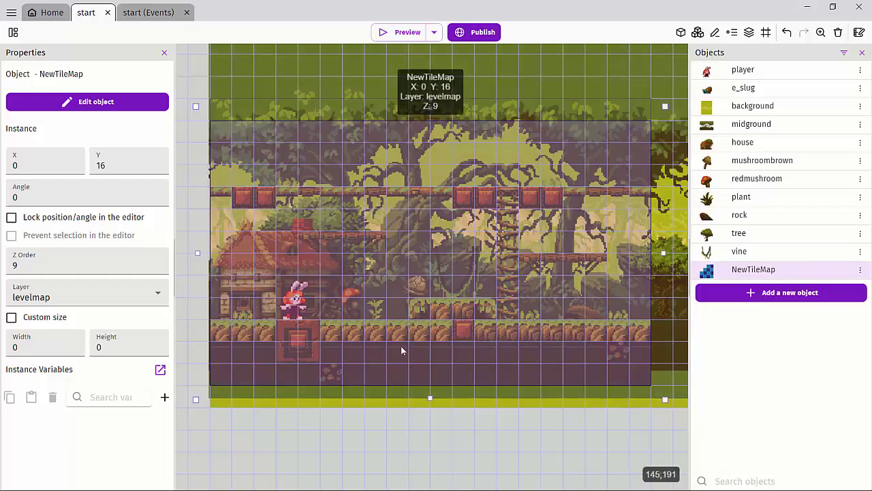
Move the player instance to X 48, Y 128 so it lines up with the 16-pixel grid, and deselect it.
{"action": "scroll", "coordinate": [401, 350], "scroll_direction": "up", "scroll_amount": 5}
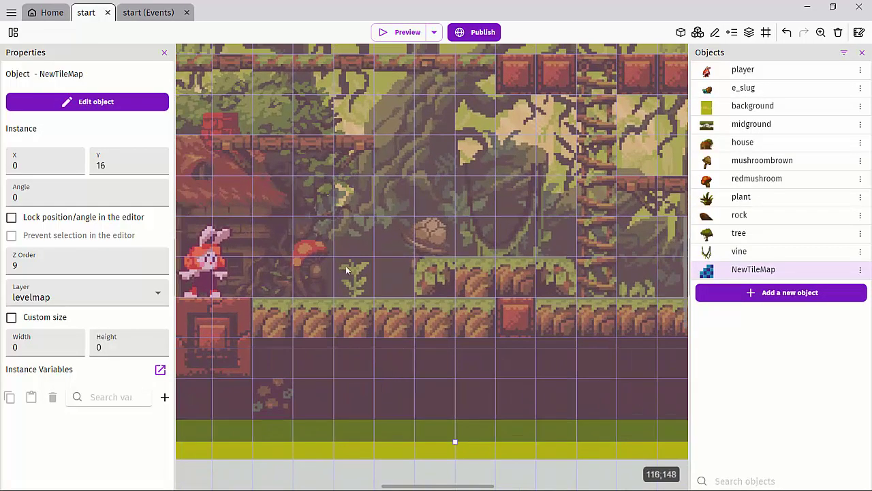
{"action": "left_click_drag", "start_coordinate": [317, 273], "coordinate": [328, 259]}
{"action": "scroll", "coordinate": [326, 260], "scroll_direction": "down", "scroll_amount": 2}
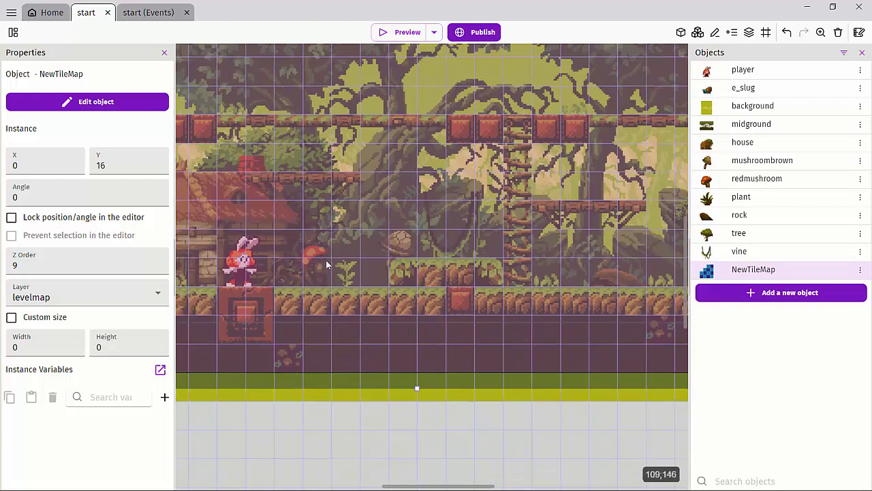
{"action": "scroll", "coordinate": [325, 260], "scroll_direction": "down", "scroll_amount": 2}
{"action": "left_click", "coordinate": [264, 268]}
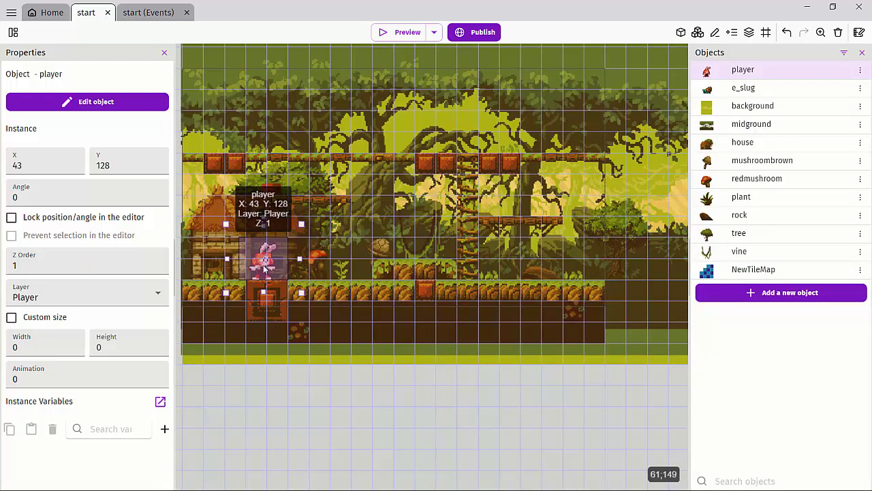
{"action": "scroll", "coordinate": [265, 269], "scroll_direction": "up", "scroll_amount": 3}
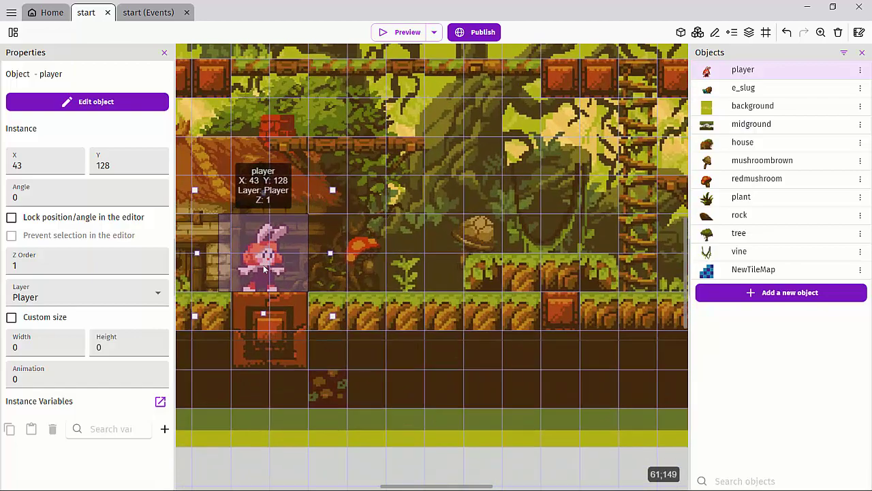
{"action": "mouse_move", "coordinate": [266, 244]}
{"action": "left_mouse_down"}
{"action": "mouse_move", "coordinate": [314, 206]}
{"action": "mouse_move", "coordinate": [365, 237]}
{"action": "mouse_move", "coordinate": [282, 245]}
{"action": "left_mouse_up"}
{"action": "scroll", "coordinate": [286, 270], "scroll_direction": "down", "scroll_amount": 3}
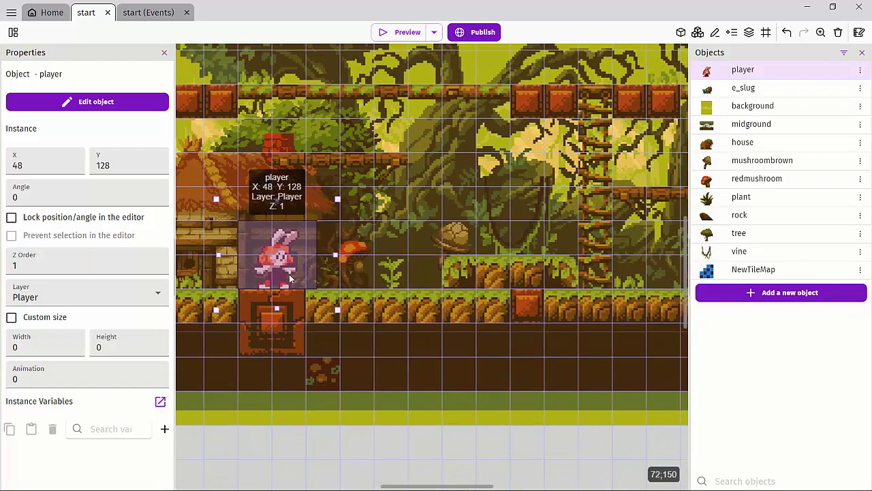
{"action": "scroll", "coordinate": [290, 277], "scroll_direction": "down", "scroll_amount": 3}
{"action": "left_click", "coordinate": [405, 359]}
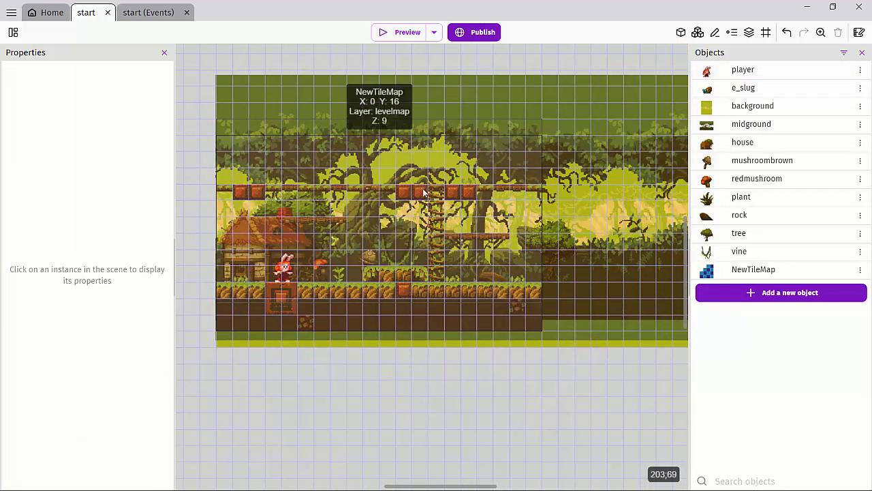
Create a new Sprite object from scratch and name it object1.
{"action": "left_click", "coordinate": [746, 295]}
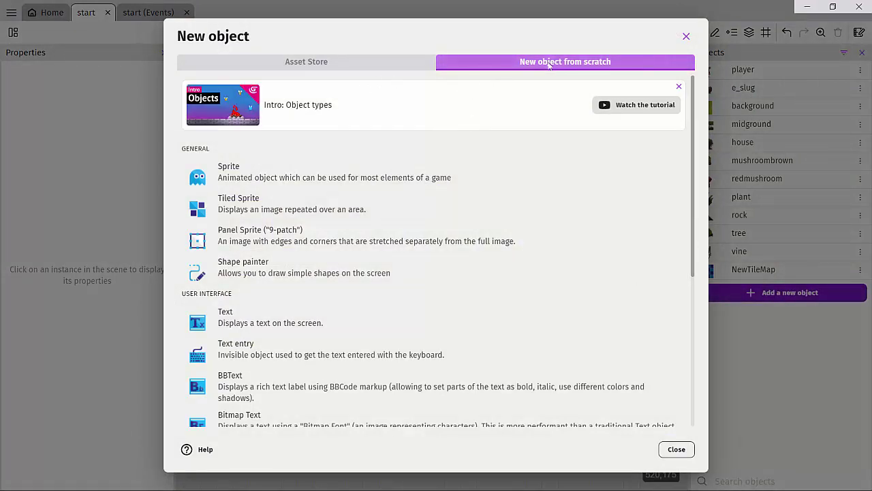
{"action": "left_click", "coordinate": [240, 183]}
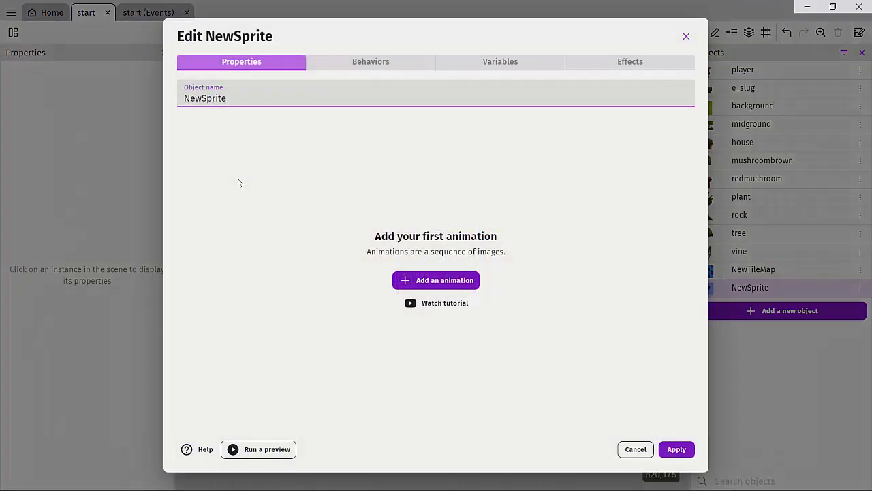
{"action": "left_click_drag", "start_coordinate": [237, 96], "coordinate": [114, 100]}
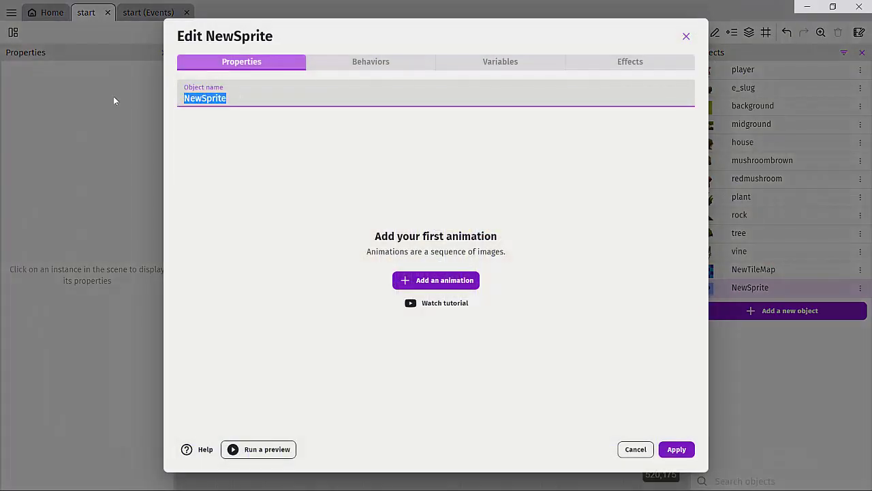
{"action": "type", "text": "object1"}
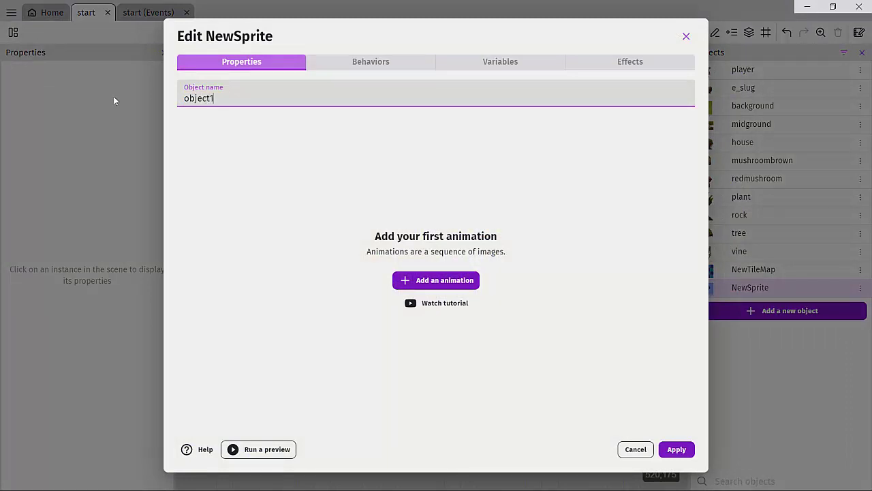
{"action": "left_click", "coordinate": [231, 123]}
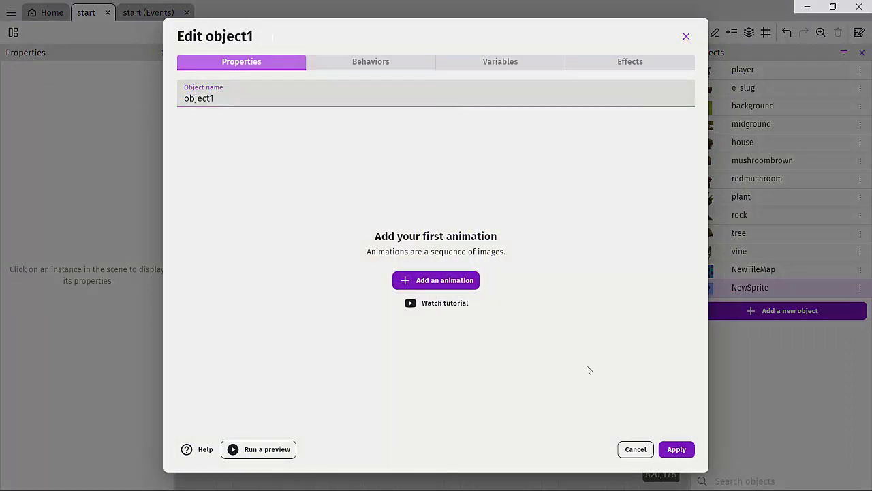
Add an animation to object1, fill its whole frame with red #ed5a5a in Piskel, save the image and apply the object.
{"action": "left_click", "coordinate": [455, 281]}
{"action": "left_click", "coordinate": [472, 140]}
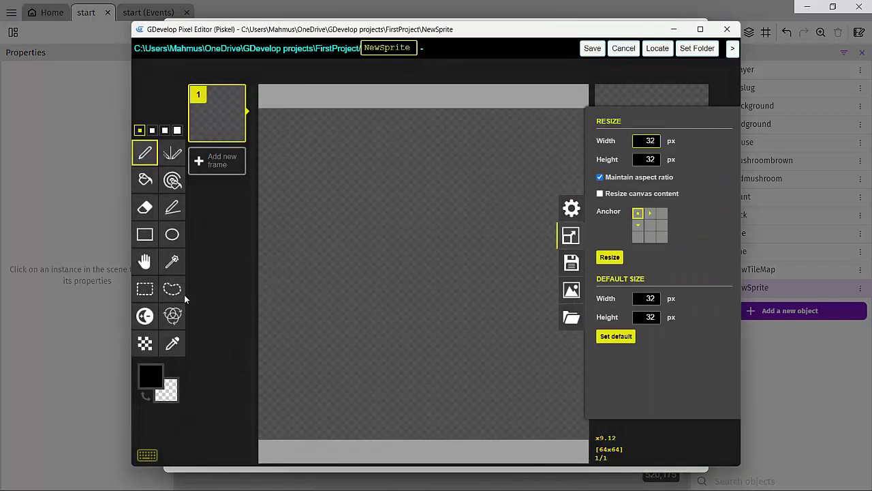
{"action": "left_click", "coordinate": [145, 179]}
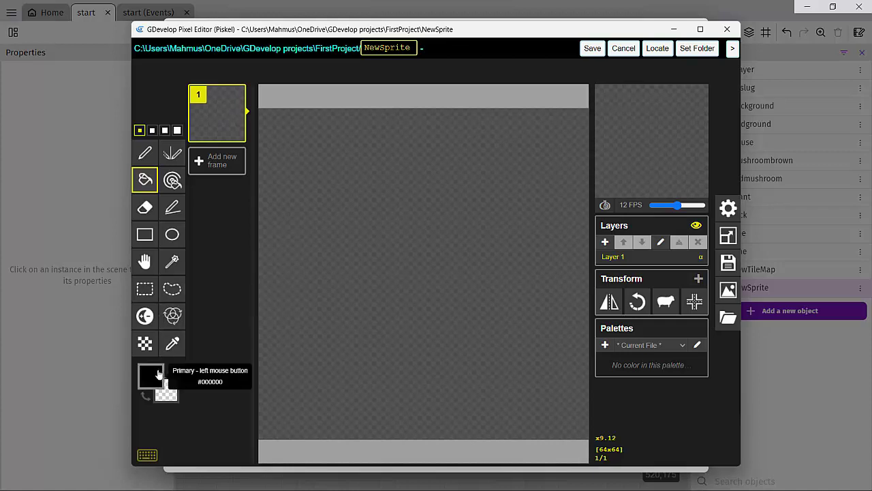
{"action": "left_click", "coordinate": [150, 376]}
{"action": "left_click", "coordinate": [240, 309]}
{"action": "left_click", "coordinate": [216, 265]}
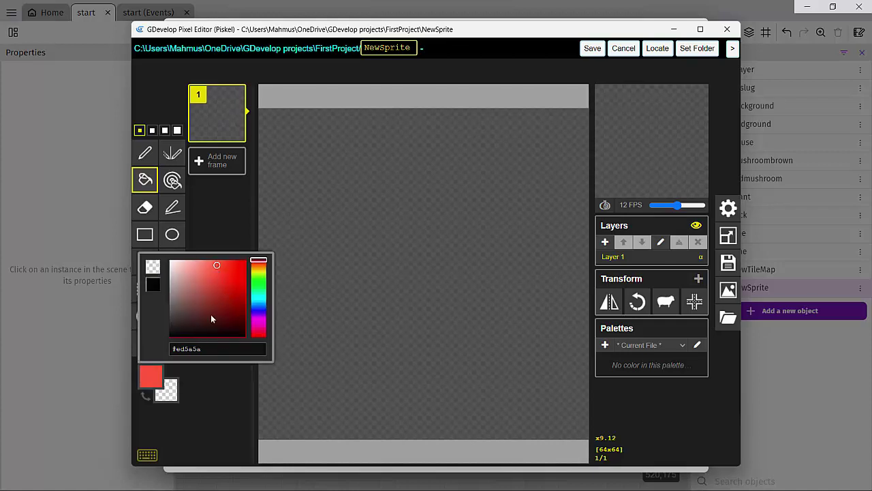
{"action": "left_click", "coordinate": [349, 323]}
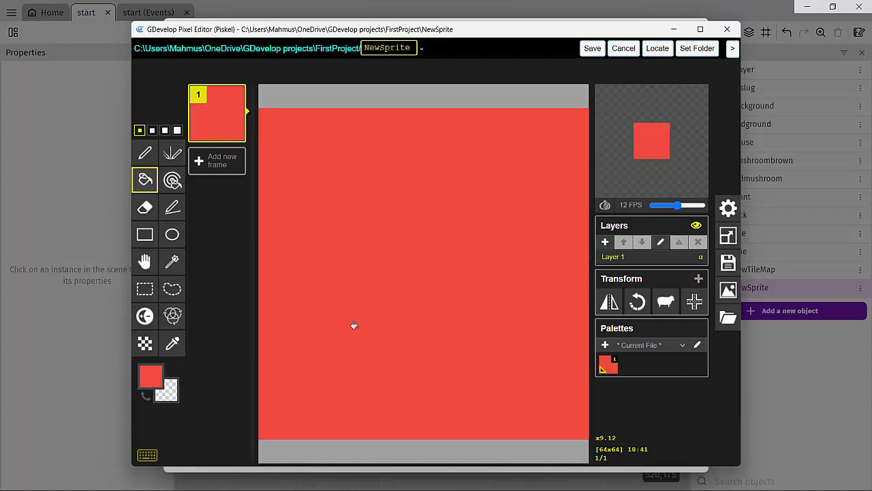
{"action": "left_click", "coordinate": [600, 51]}
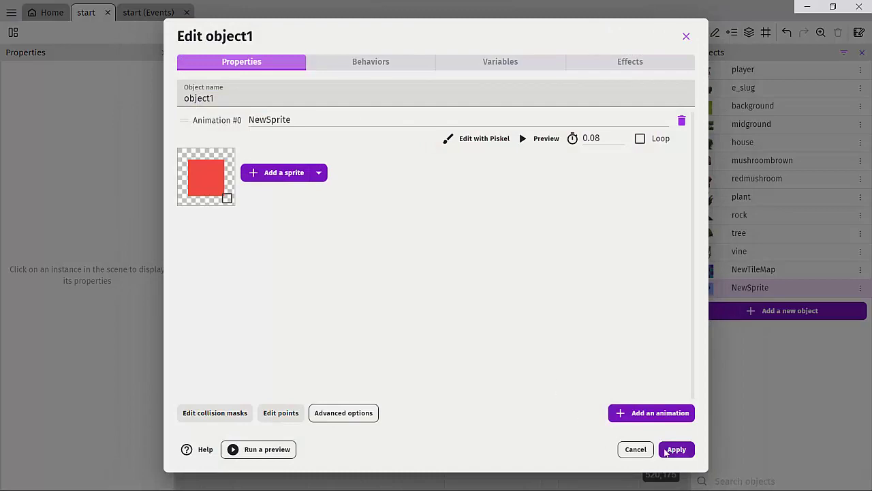
{"action": "left_click", "coordinate": [674, 449]}
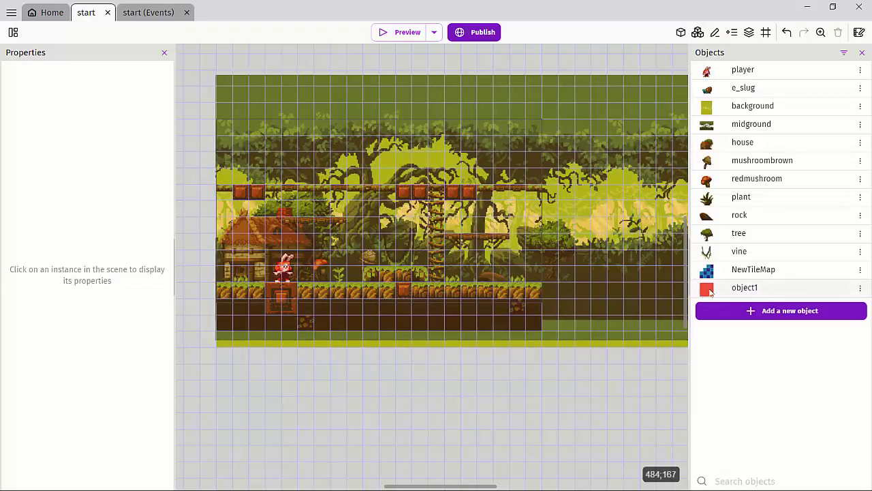
Place an instance of object1 below the level in the scene at about X 64, Y 256.
{"action": "left_click_drag", "start_coordinate": [744, 287], "coordinate": [419, 66]}
{"action": "scroll", "coordinate": [458, 78], "scroll_direction": "down", "scroll_amount": 3, "text": "ctrl"}
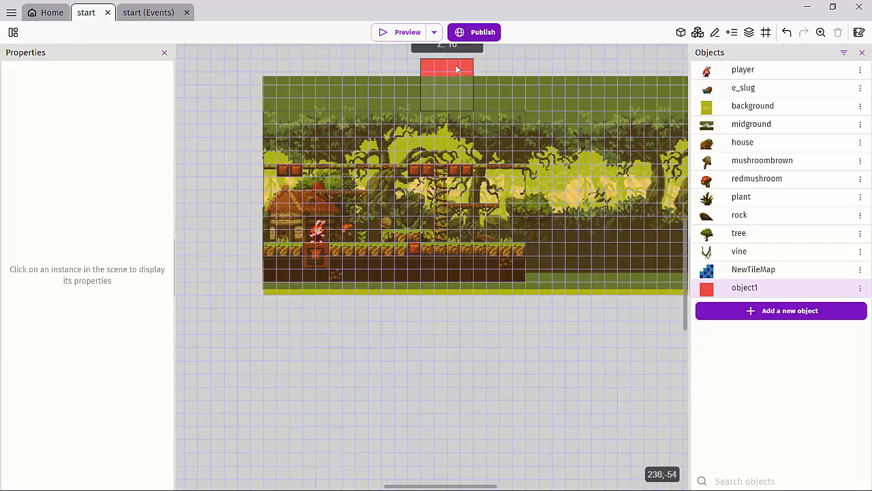
{"action": "left_click_drag", "start_coordinate": [346, 45], "coordinate": [342, 324]}
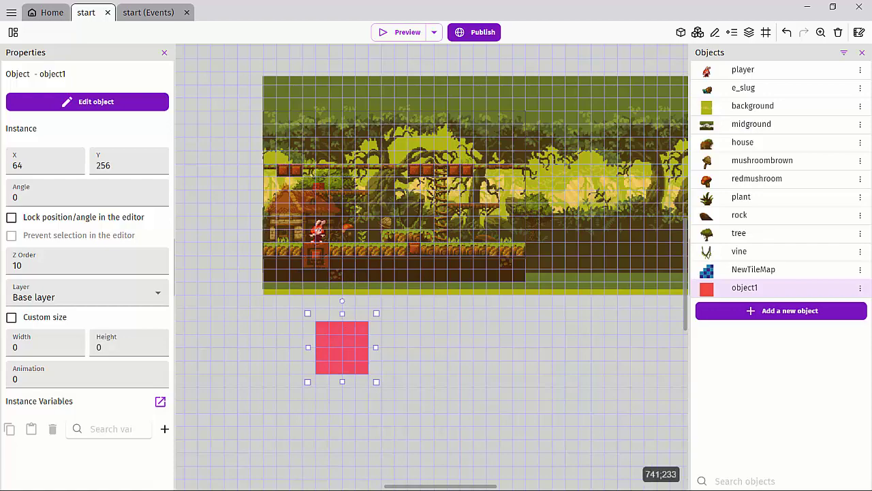
Create another Sprite object from scratch and name it object2.
{"action": "left_click", "coordinate": [769, 315]}
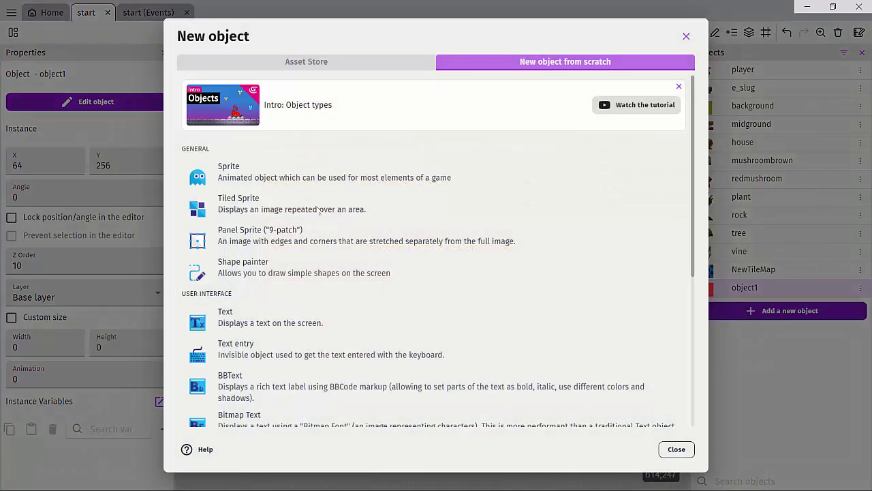
{"action": "left_click", "coordinate": [295, 179]}
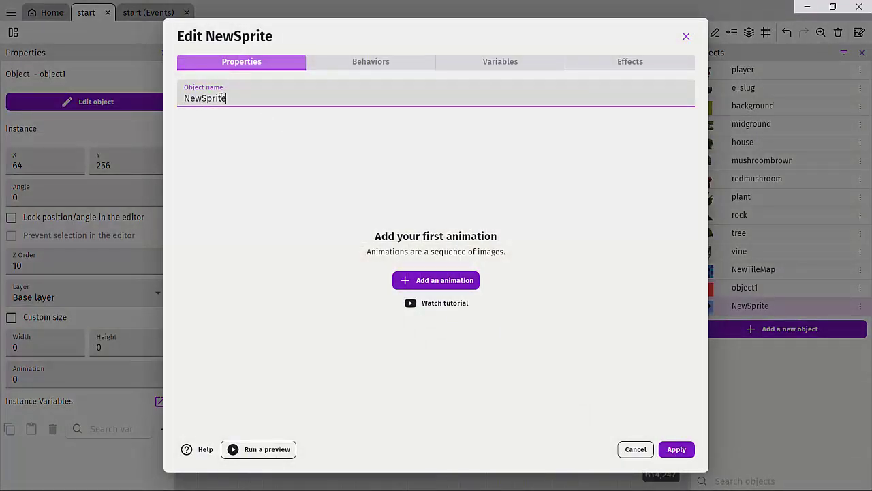
{"action": "left_click_drag", "start_coordinate": [222, 98], "coordinate": [157, 96]}
{"action": "type", "text": "object2"}
Add an animation to object2, fill its whole frame with green in Piskel, save the image and apply the object.
{"action": "left_click", "coordinate": [418, 282]}
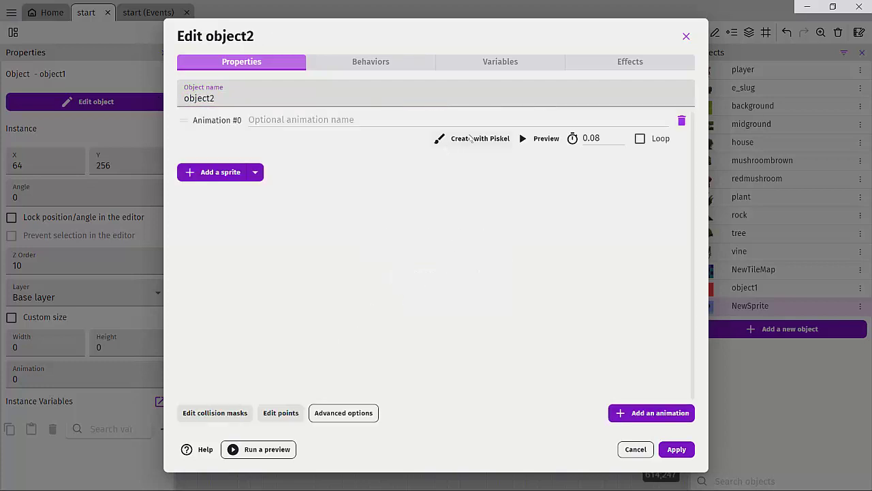
{"action": "left_click", "coordinate": [470, 139]}
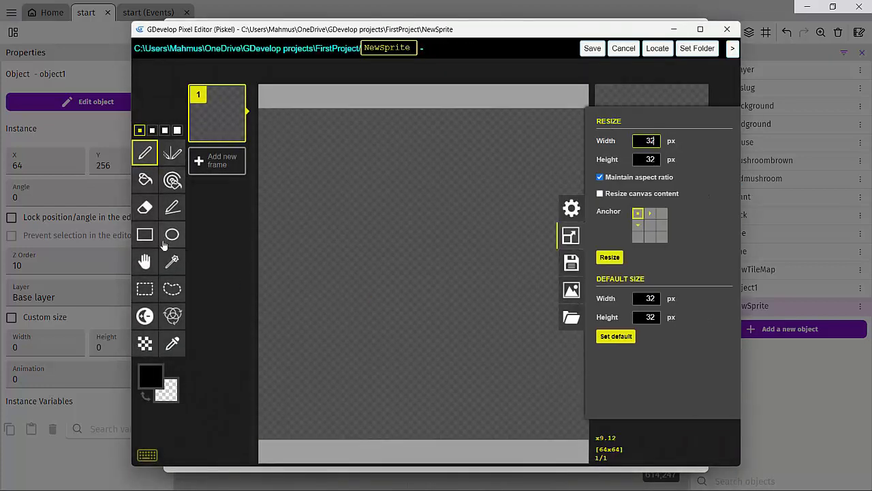
{"action": "left_click", "coordinate": [173, 374]}
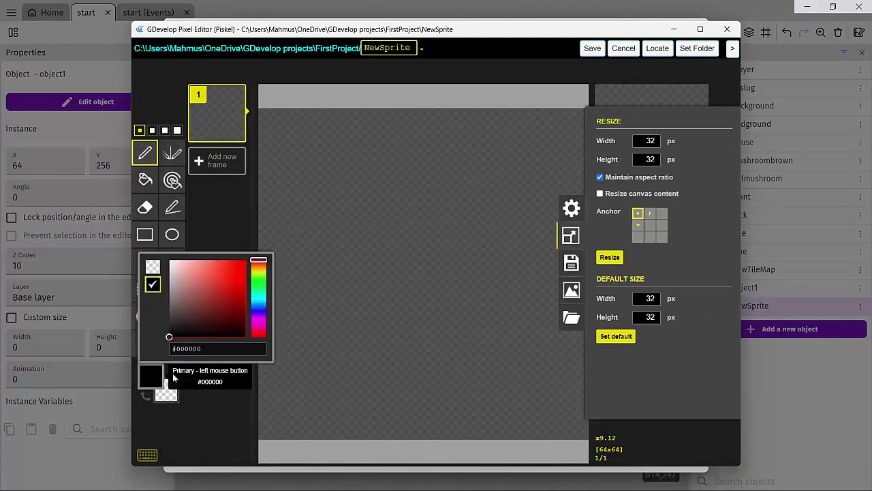
{"action": "left_click", "coordinate": [258, 278]}
{"action": "left_click_drag", "start_coordinate": [230, 293], "coordinate": [229, 280]}
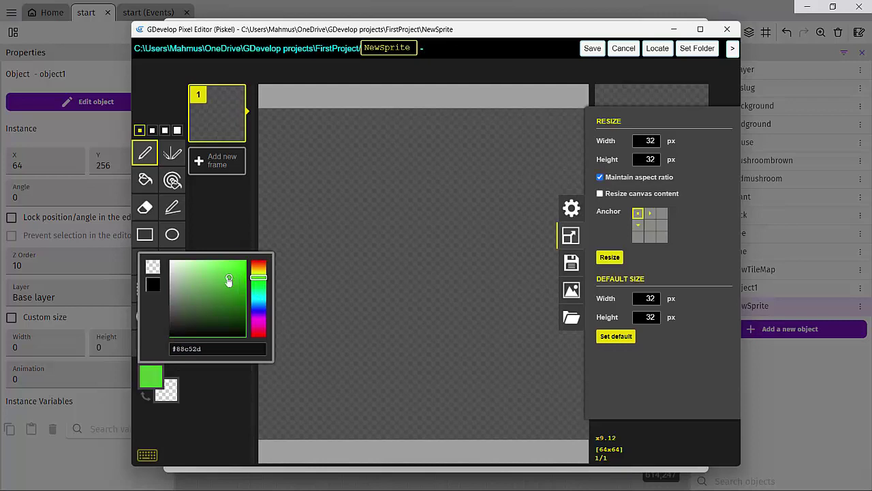
{"action": "left_click", "coordinate": [145, 179]}
{"action": "left_click", "coordinate": [356, 214]}
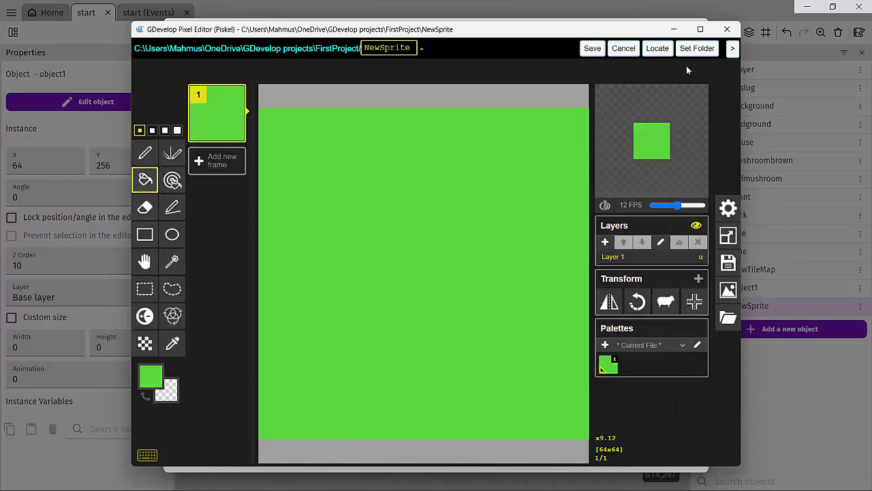
{"action": "left_click", "coordinate": [592, 49]}
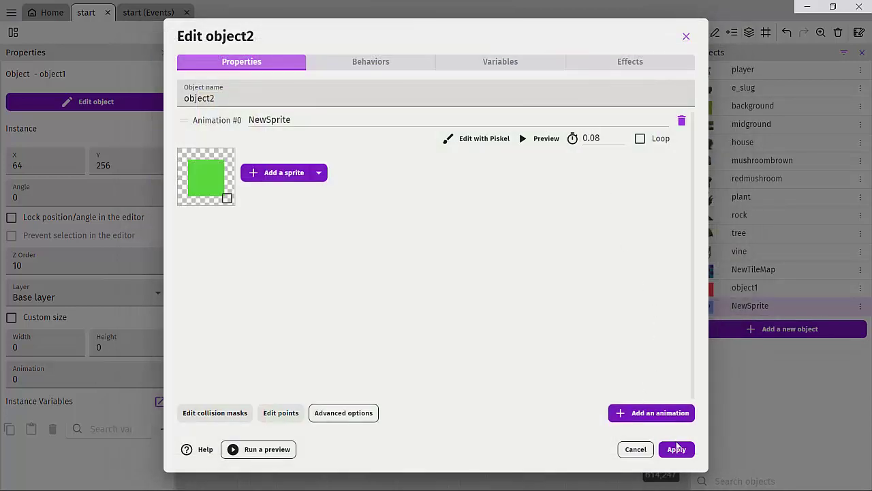
{"action": "left_click", "coordinate": [676, 449]}
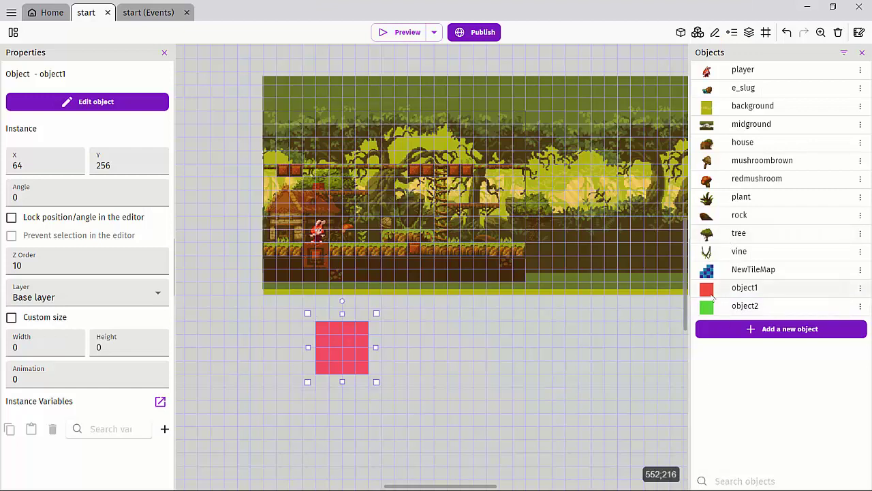
Place an instance of object2 beside the red square at X 160, Y 256, and open the scene's layers list.
{"action": "left_click_drag", "start_coordinate": [710, 308], "coordinate": [393, 331]}
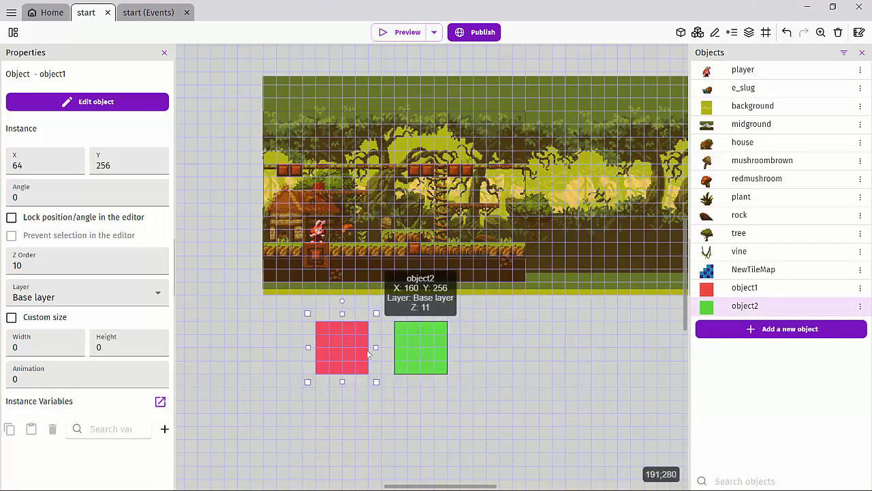
{"action": "left_click", "coordinate": [319, 104]}
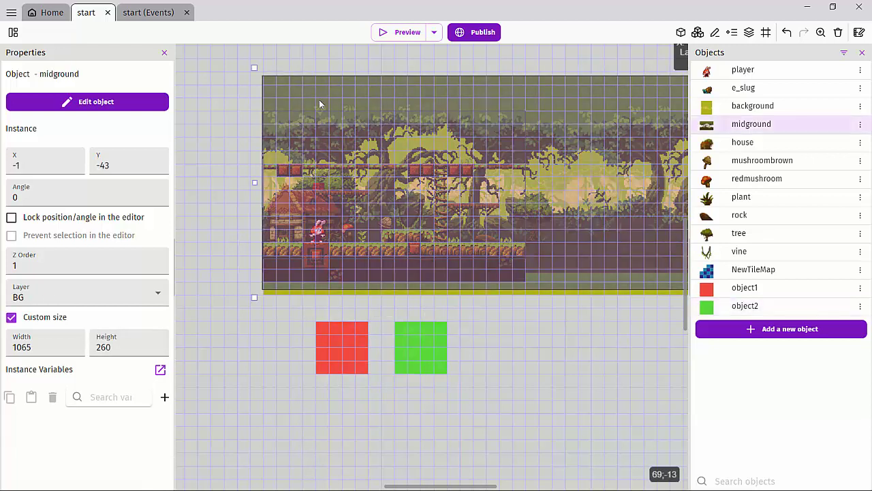
{"action": "left_click", "coordinate": [115, 300]}
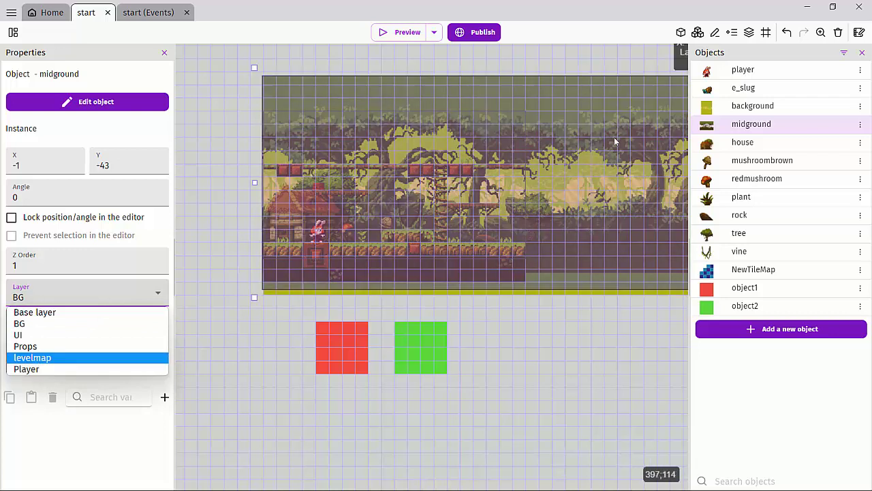
{"action": "left_click", "coordinate": [749, 32]}
{"action": "left_click", "coordinate": [749, 32]}
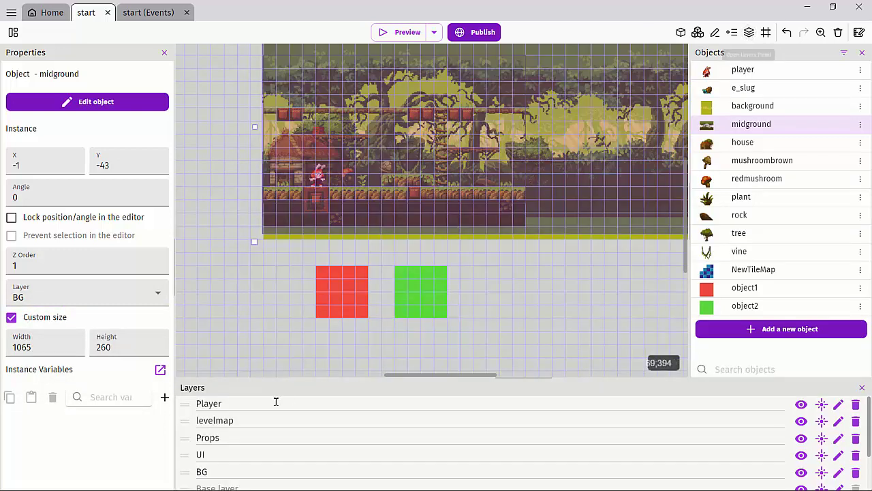
Assign the object1 and object2 instances to the Player layer.
{"action": "left_click", "coordinate": [328, 287]}
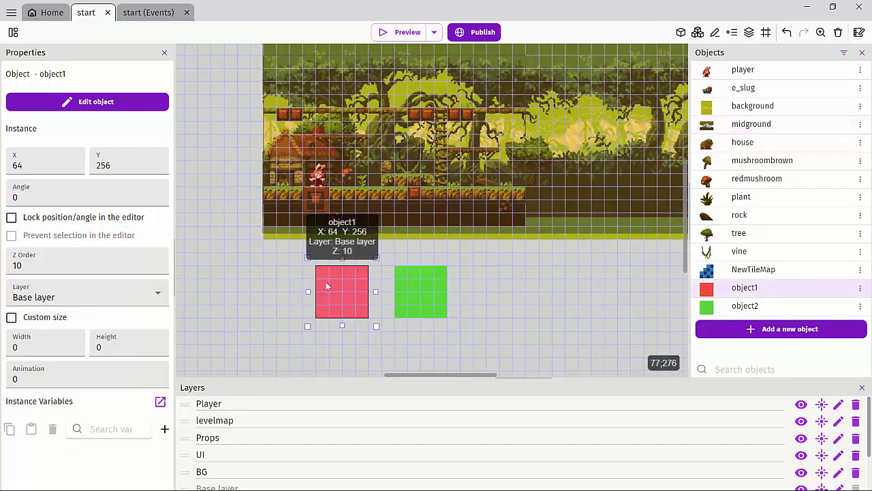
{"action": "left_click", "coordinate": [111, 295]}
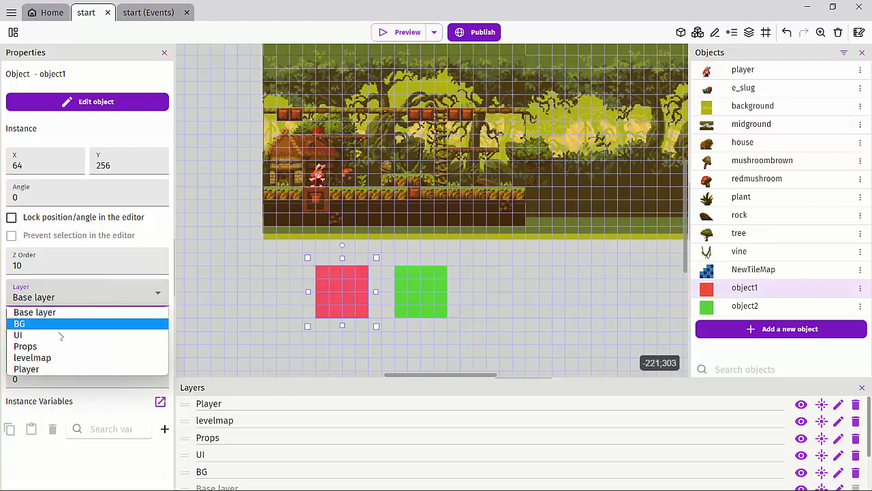
{"action": "left_click", "coordinate": [28, 369]}
{"action": "left_click", "coordinate": [419, 292]}
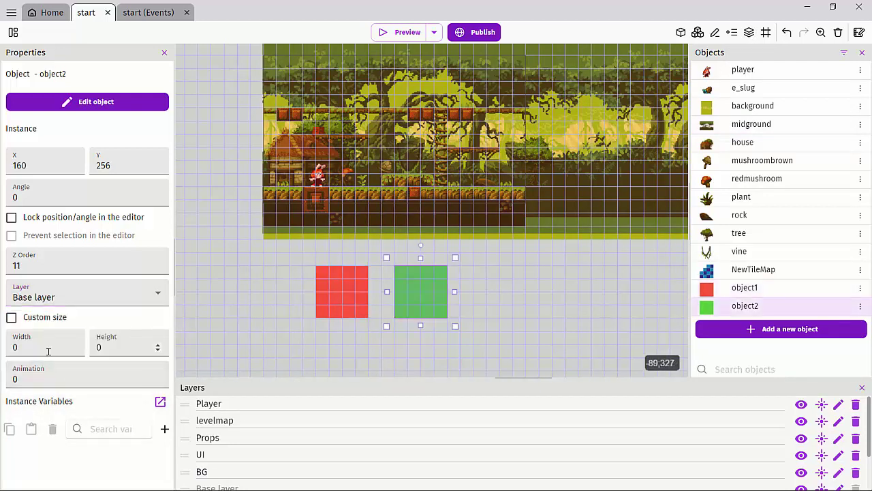
{"action": "left_click", "coordinate": [28, 300]}
{"action": "left_click", "coordinate": [28, 368]}
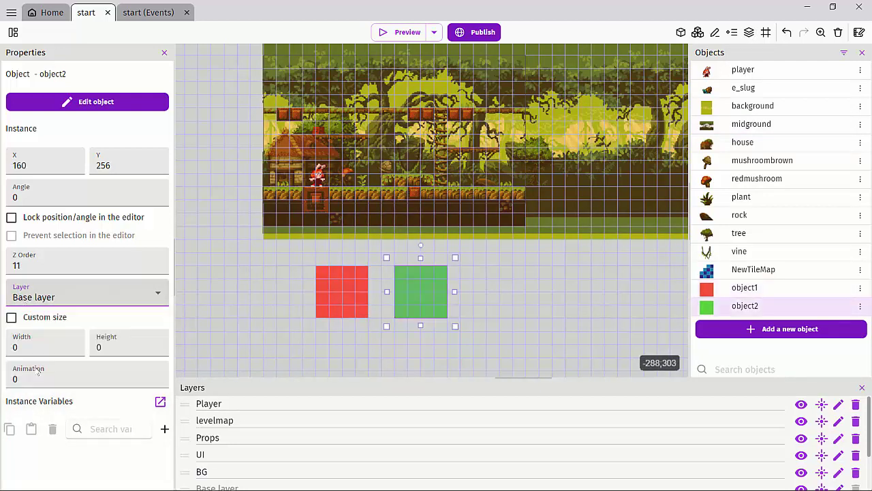
Move the green square into the level at X 176, Y 16 and the red square directly below it at Y 112.
{"action": "left_click_drag", "start_coordinate": [431, 293], "coordinate": [496, 109]}
{"action": "left_click_drag", "start_coordinate": [339, 292], "coordinate": [491, 177]}
{"action": "left_click_drag", "start_coordinate": [486, 109], "coordinate": [434, 96]}
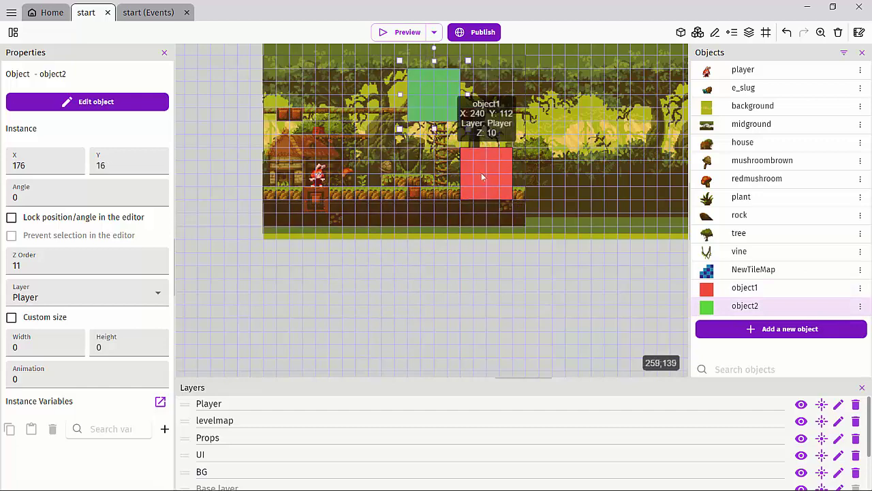
{"action": "left_click_drag", "start_coordinate": [481, 172], "coordinate": [429, 179]}
{"action": "left_click", "coordinate": [415, 302]}
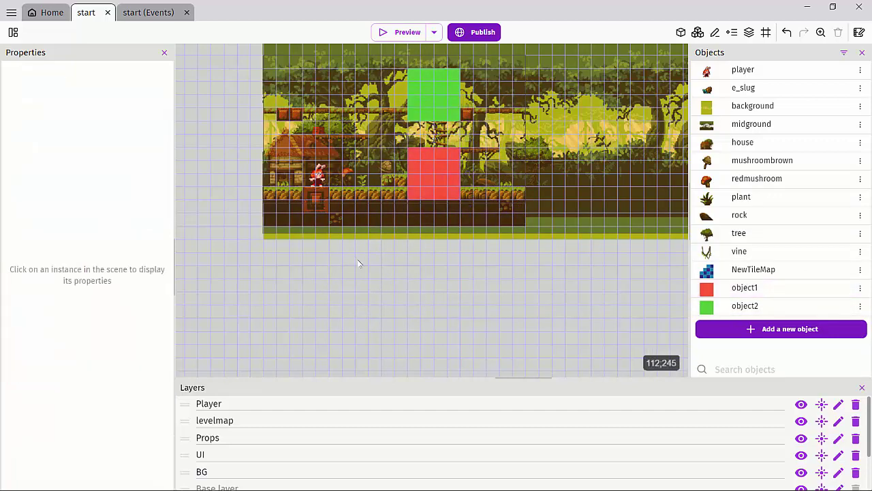
Preview the game full-screen to check both squares in the level, and close the preview.
{"action": "left_click", "coordinate": [392, 34]}
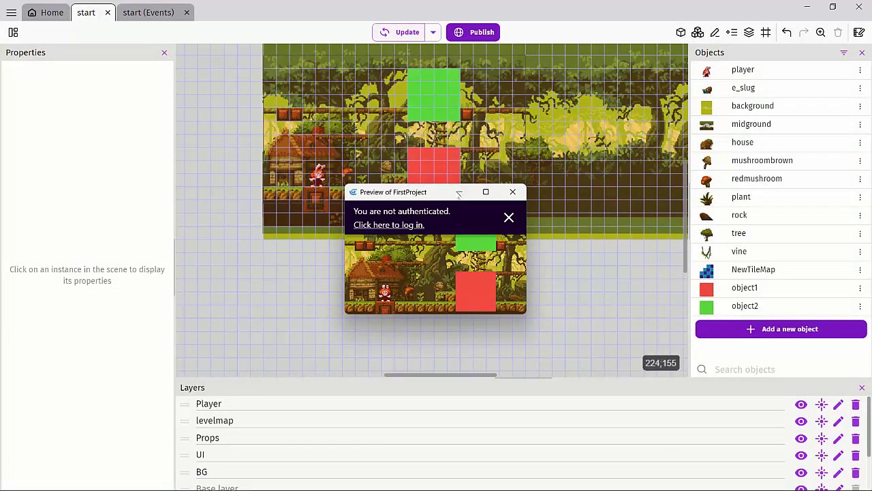
{"action": "left_click", "coordinate": [508, 216]}
{"action": "left_click", "coordinate": [486, 192]}
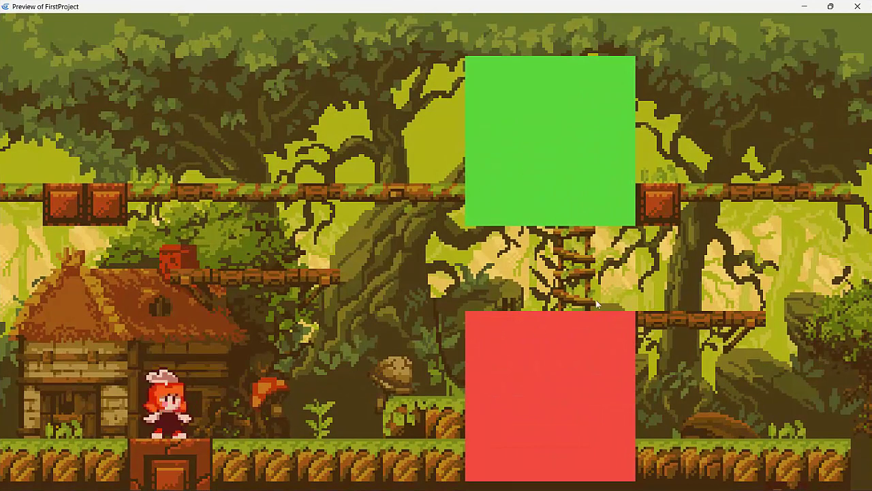
{"action": "left_click", "coordinate": [857, 6]}
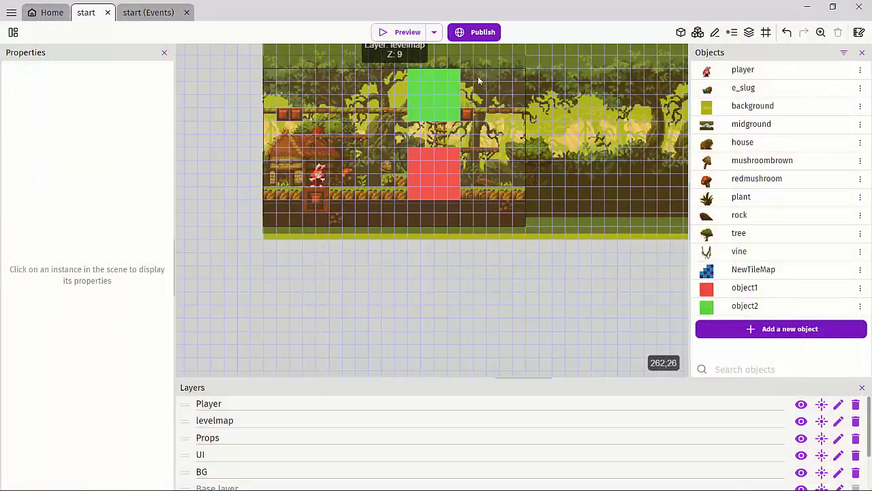
Add the Platformer character behavior to object2 and apply it.
{"action": "left_click", "coordinate": [429, 80]}
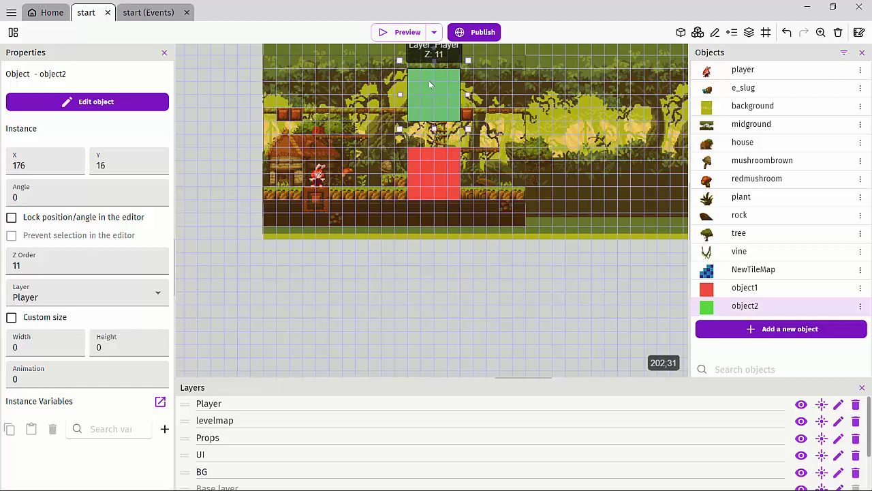
{"action": "double_click", "coordinate": [428, 80]}
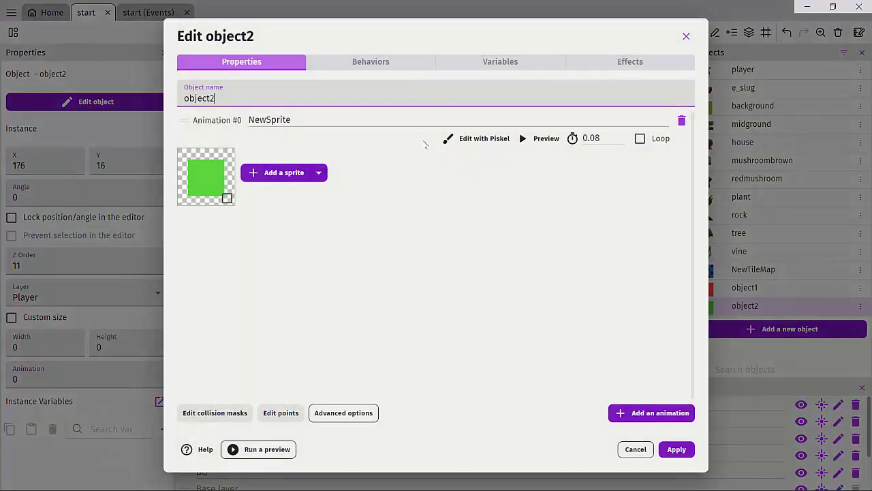
{"action": "left_click", "coordinate": [350, 64]}
{"action": "left_click", "coordinate": [439, 267]}
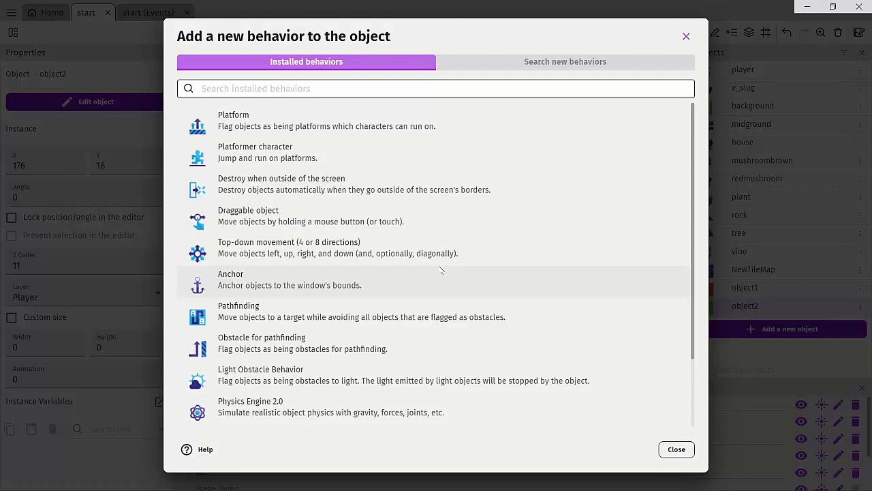
{"action": "left_click", "coordinate": [242, 154]}
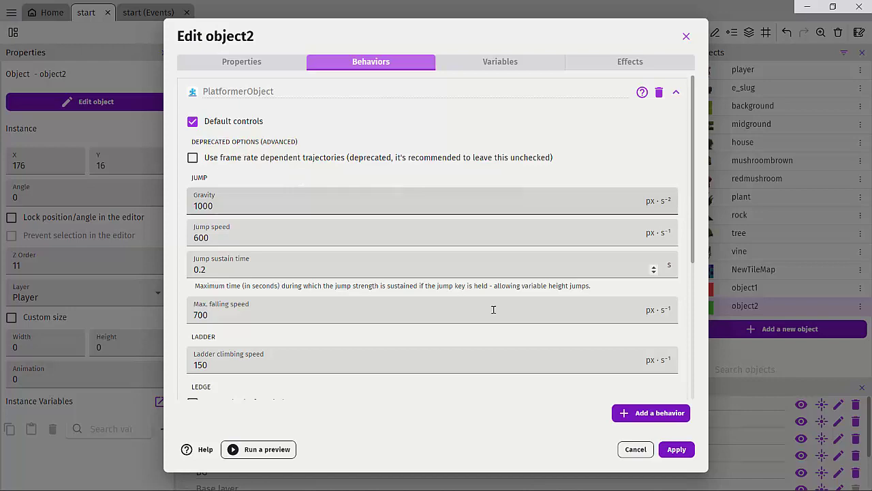
{"action": "left_click", "coordinate": [677, 449]}
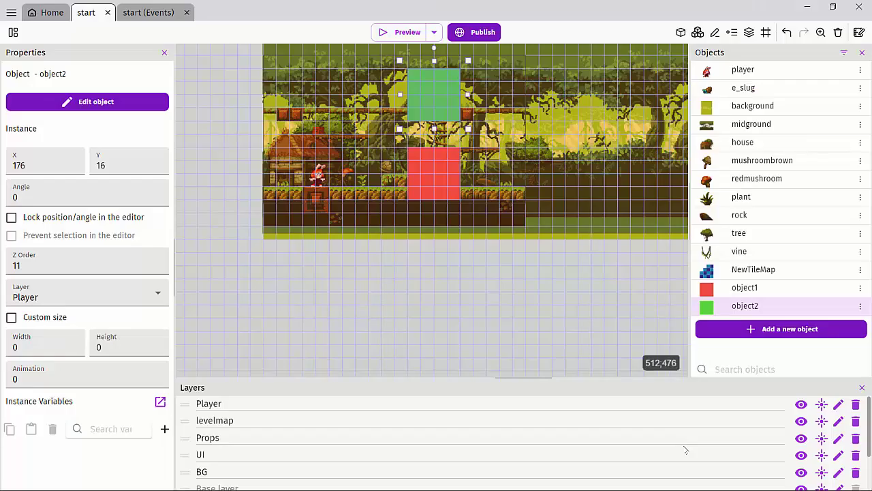
Run the preview twice to watch how object2 moves with its platformer behavior, closing it each time.
{"action": "left_click", "coordinate": [385, 33]}
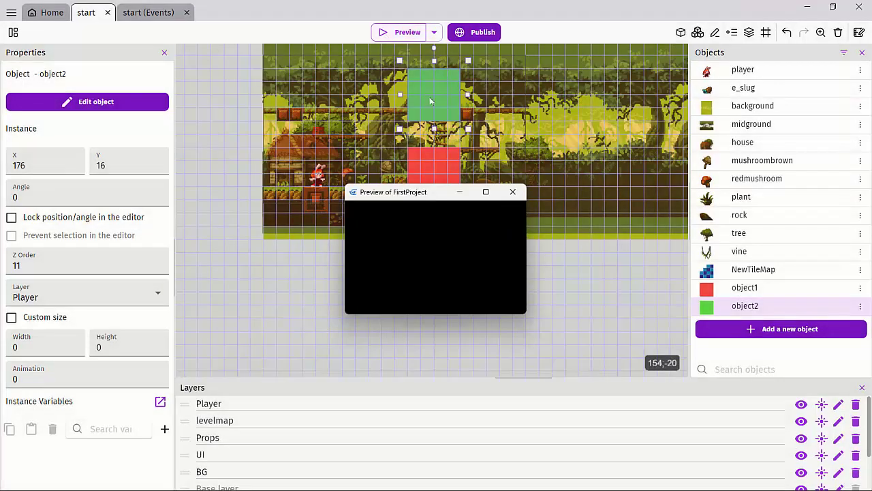
{"action": "left_click", "coordinate": [483, 190]}
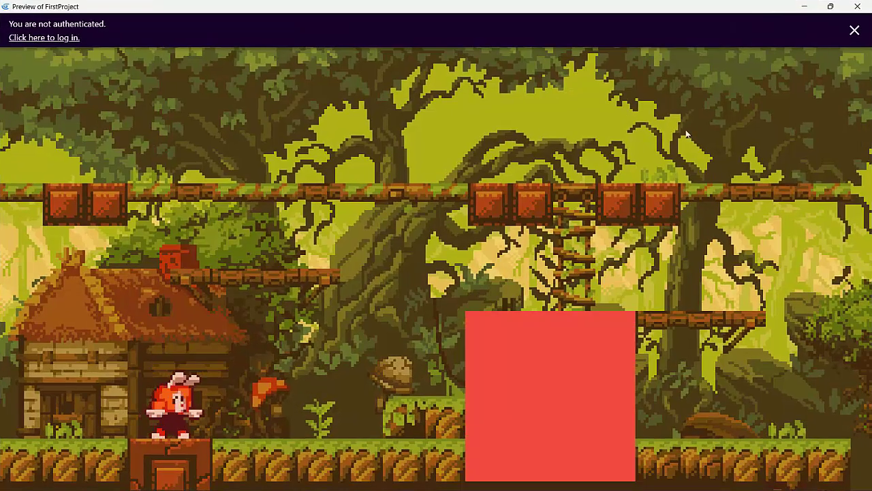
{"action": "left_click", "coordinate": [857, 6]}
{"action": "left_click_drag", "start_coordinate": [434, 170], "coordinate": [434, 96]}
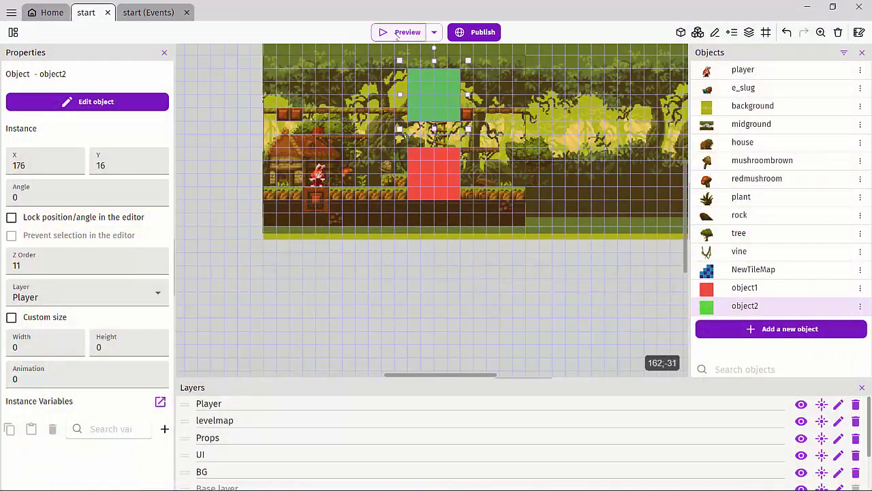
{"action": "left_click", "coordinate": [386, 35]}
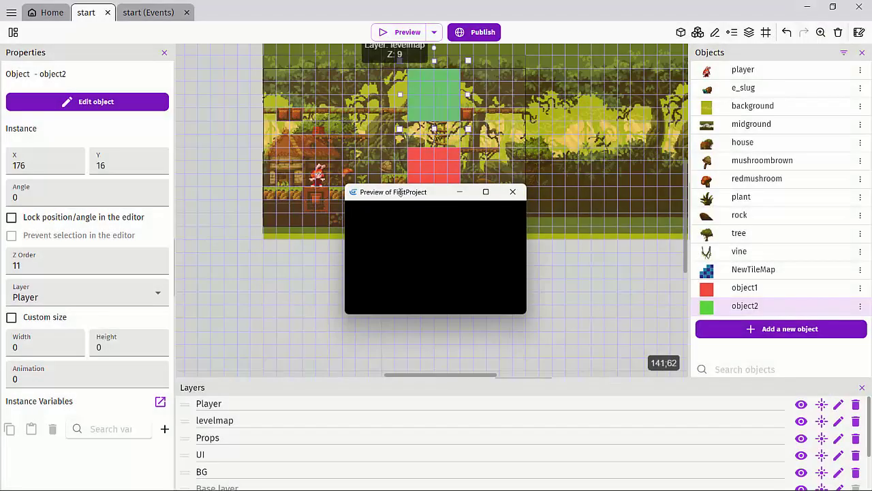
{"action": "left_click", "coordinate": [515, 195]}
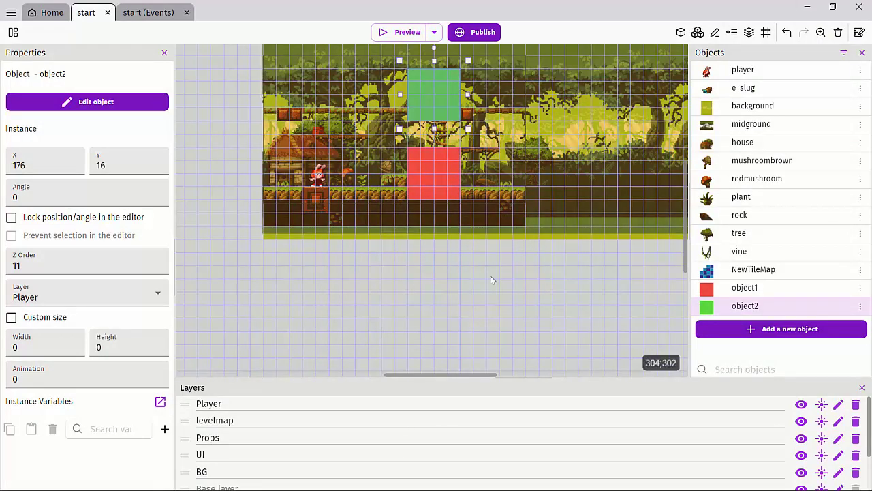
Review the gravity, jump, ledge and walk settings of object2's platformer behavior.
{"action": "double_click", "coordinate": [434, 99]}
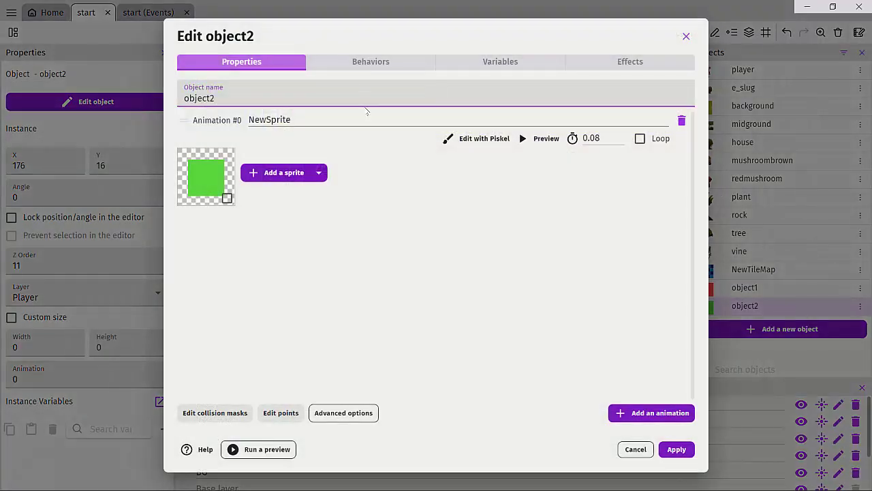
{"action": "left_click", "coordinate": [370, 62]}
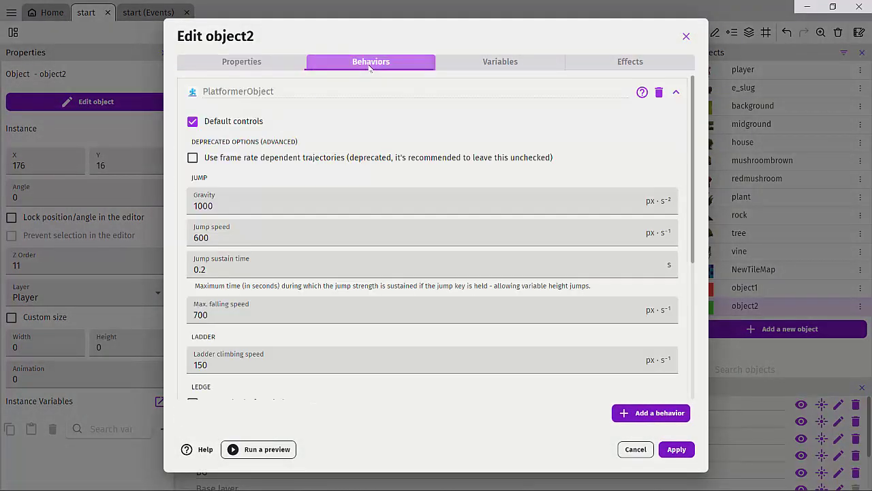
{"action": "scroll", "coordinate": [290, 232], "scroll_direction": "down", "scroll_amount": 5}
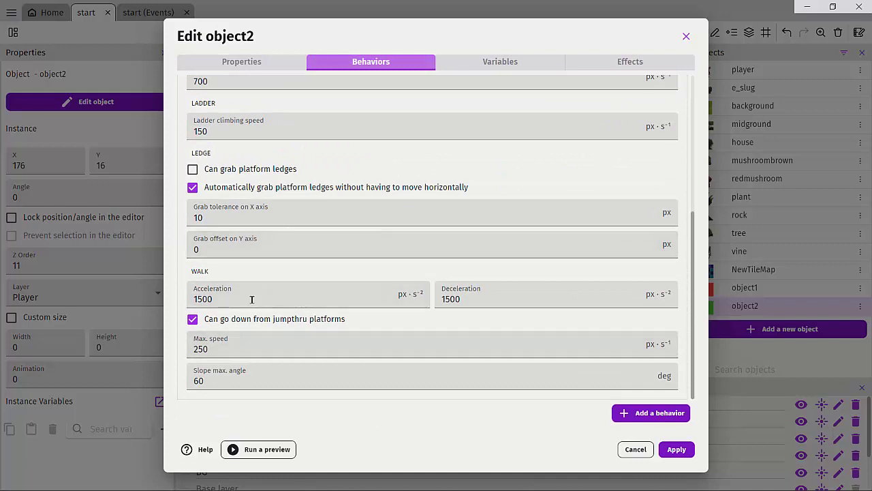
{"action": "scroll", "coordinate": [251, 300], "scroll_direction": "up", "scroll_amount": 3}
{"action": "left_click", "coordinate": [237, 144]}
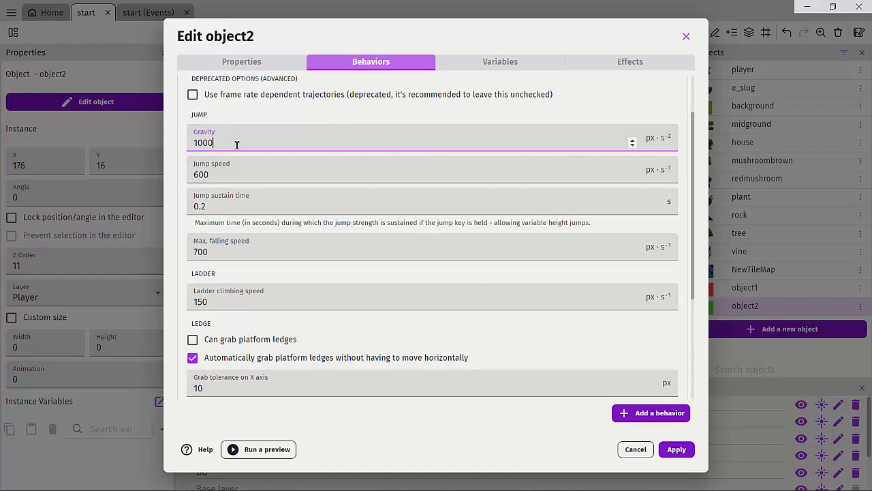
{"action": "left_click", "coordinate": [227, 175]}
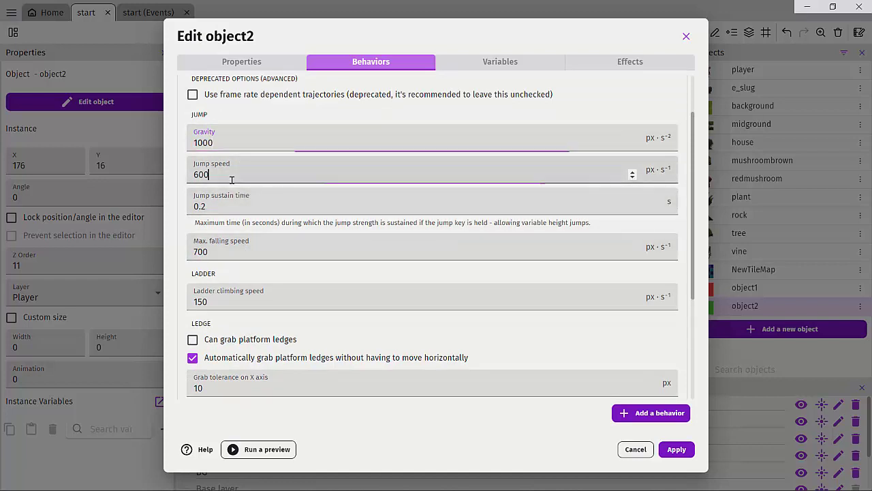
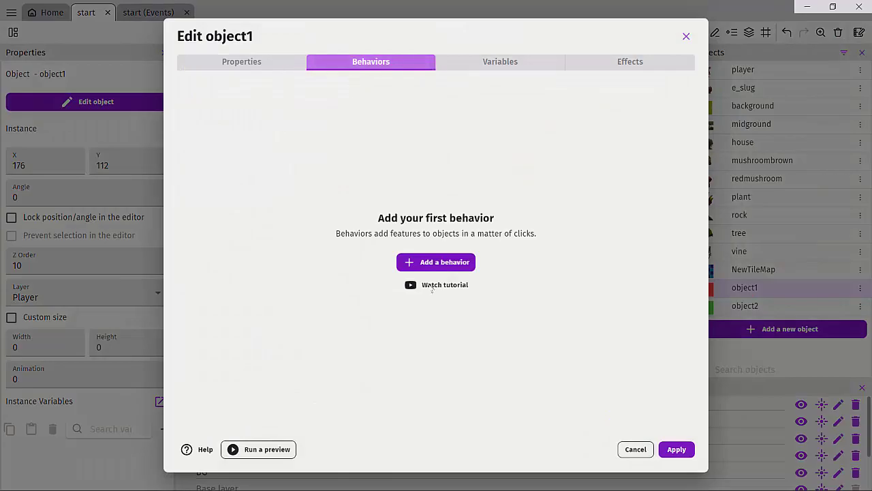
{"action": "left_click", "coordinate": [423, 262]}
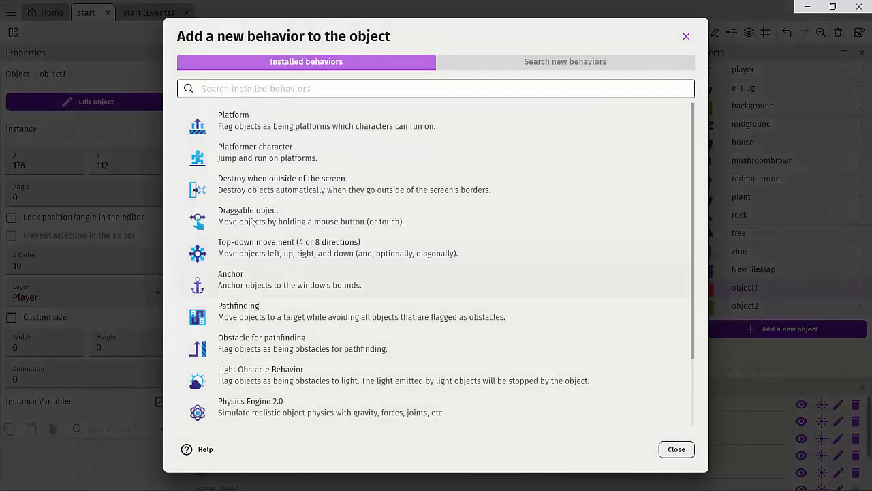
{"action": "left_click", "coordinate": [237, 153]}
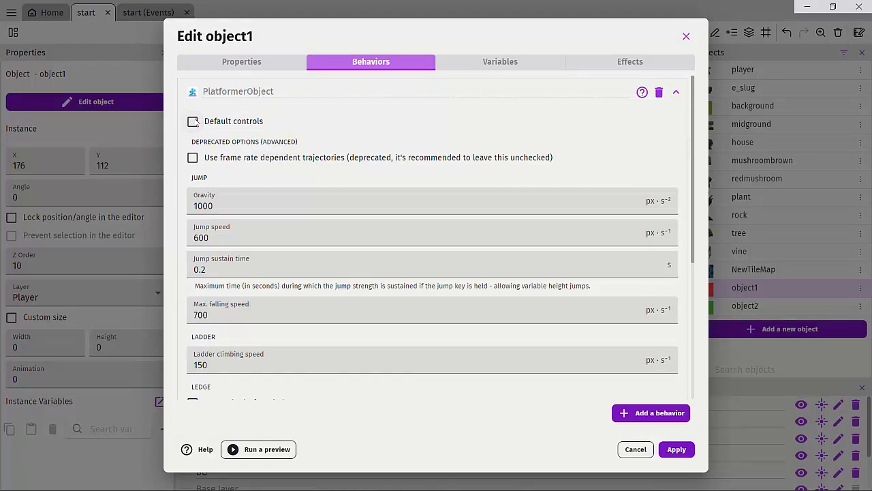
{"action": "left_click", "coordinate": [220, 209]}
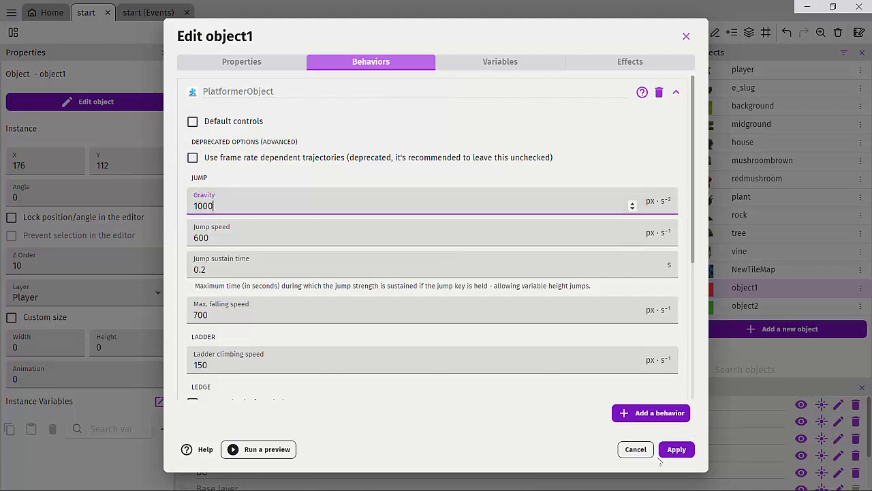
{"action": "left_click", "coordinate": [635, 449]}
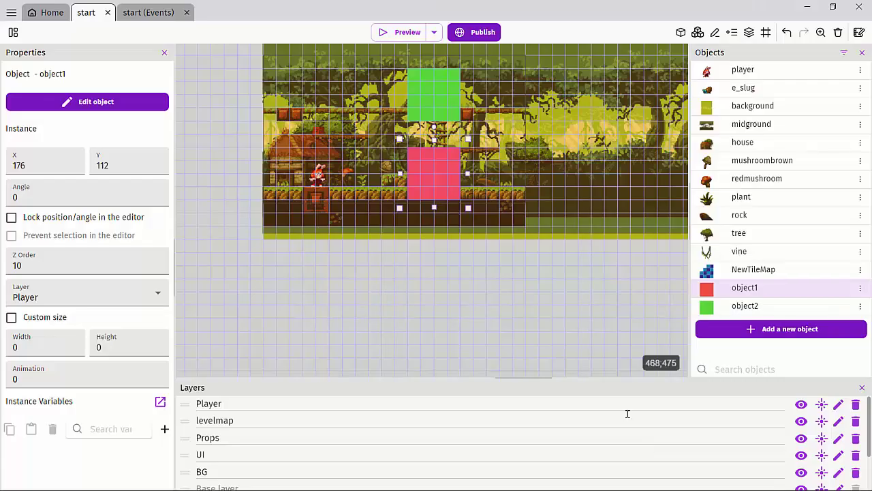
Add the Platform behavior to object1 with its type set to Platform, and apply it.
{"action": "double_click", "coordinate": [432, 154]}
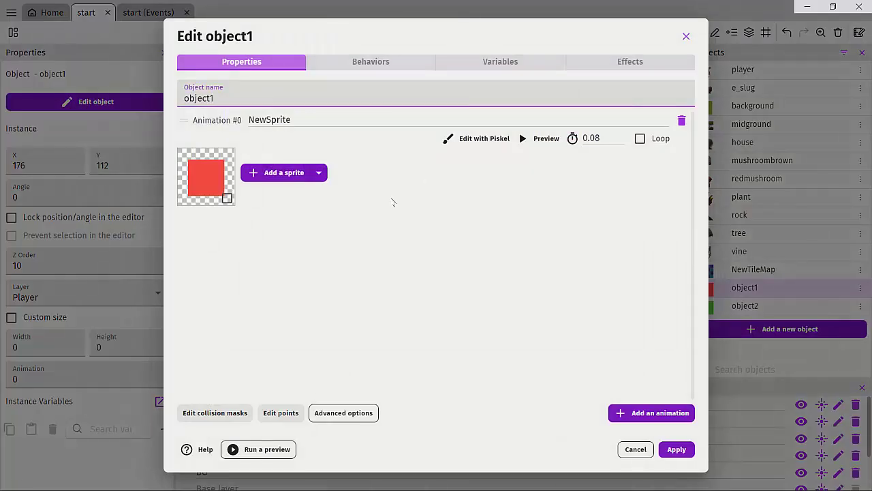
{"action": "left_click", "coordinate": [370, 66]}
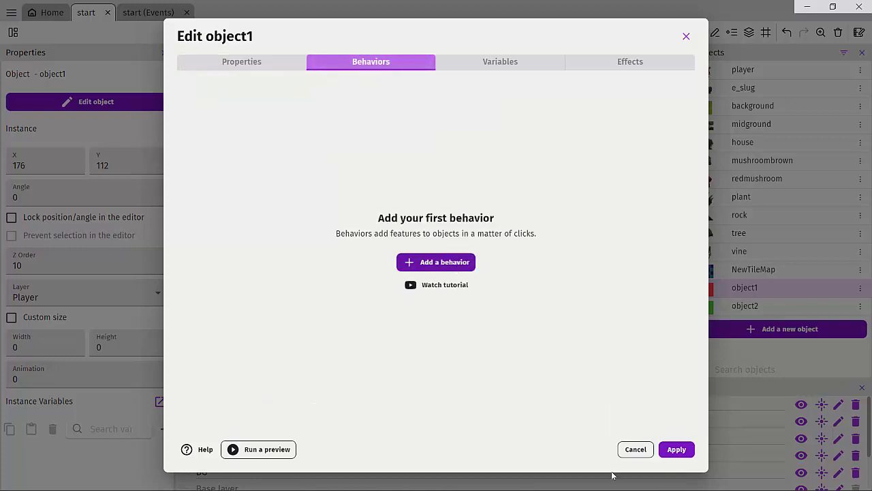
{"action": "left_click", "coordinate": [436, 263]}
{"action": "left_click", "coordinate": [259, 125]}
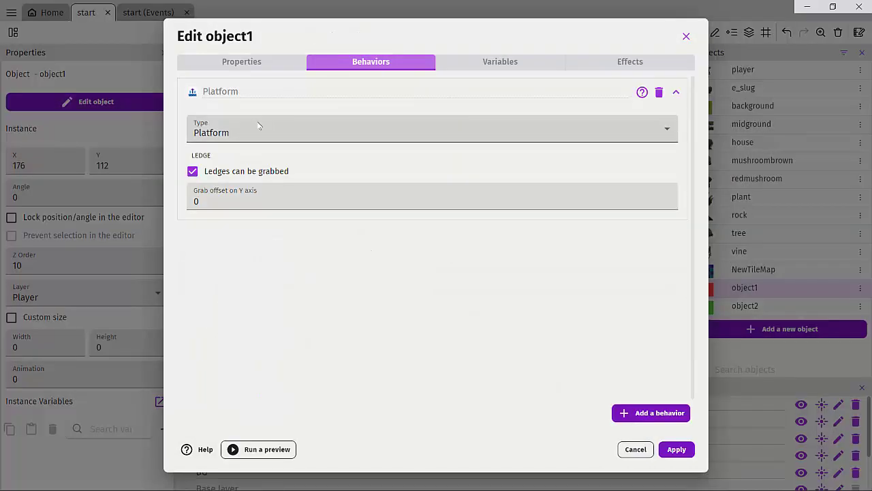
{"action": "left_click", "coordinate": [231, 132]}
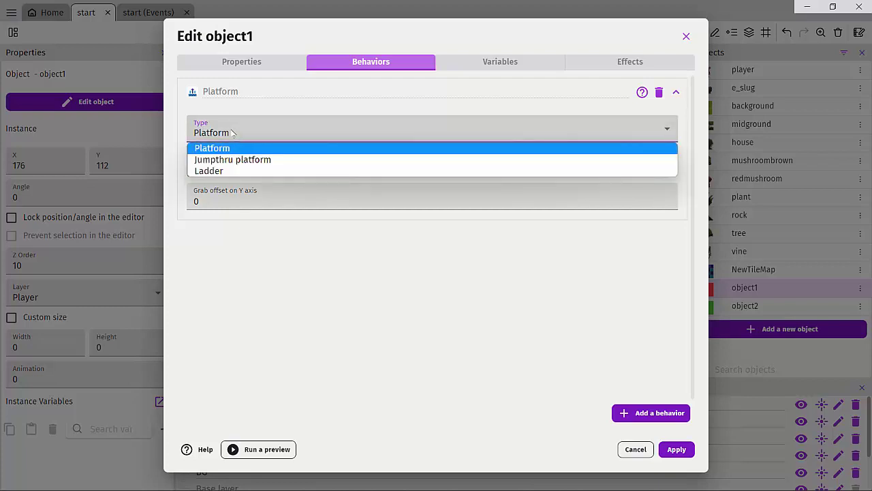
{"action": "left_click", "coordinate": [235, 147]}
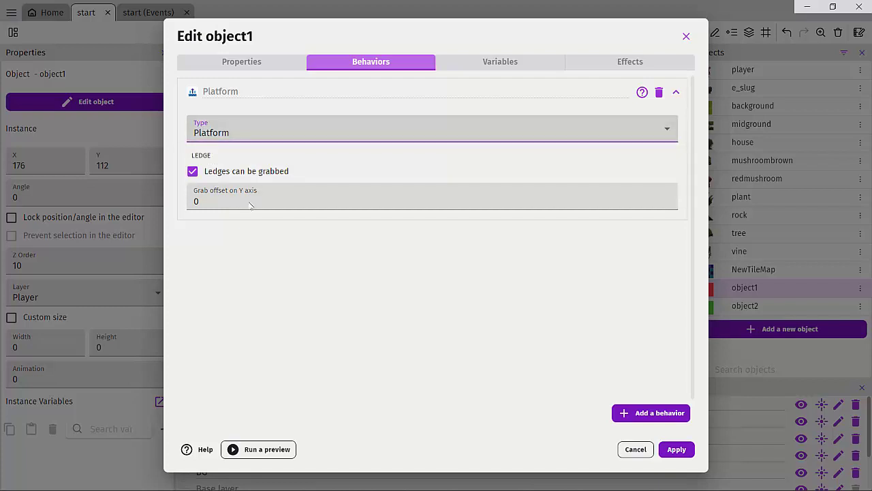
{"action": "left_click", "coordinate": [676, 449]}
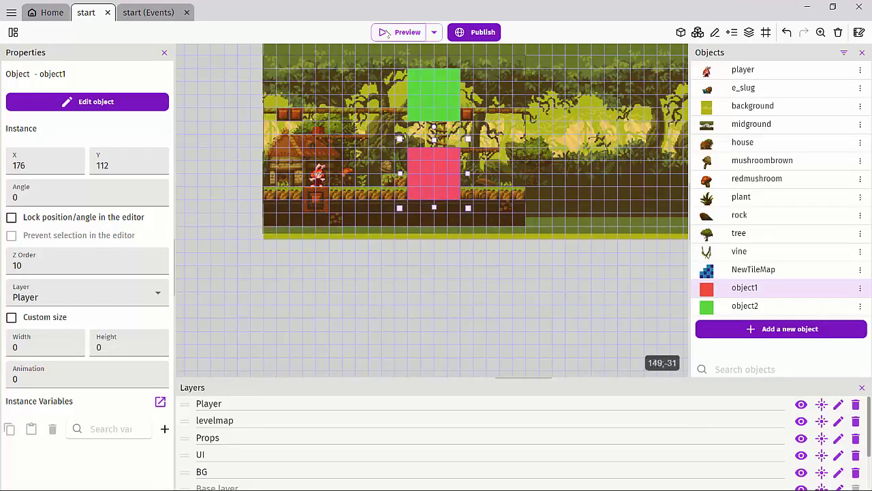
Preview the game full-screen to test object2 against the object1 platform, and close the preview.
{"action": "left_click", "coordinate": [384, 32]}
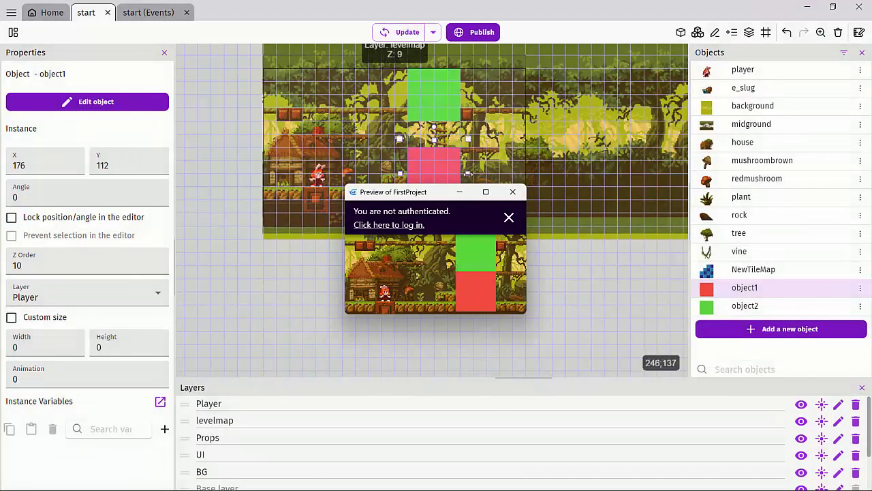
{"action": "left_click", "coordinate": [486, 191]}
{"action": "left_click", "coordinate": [852, 34]}
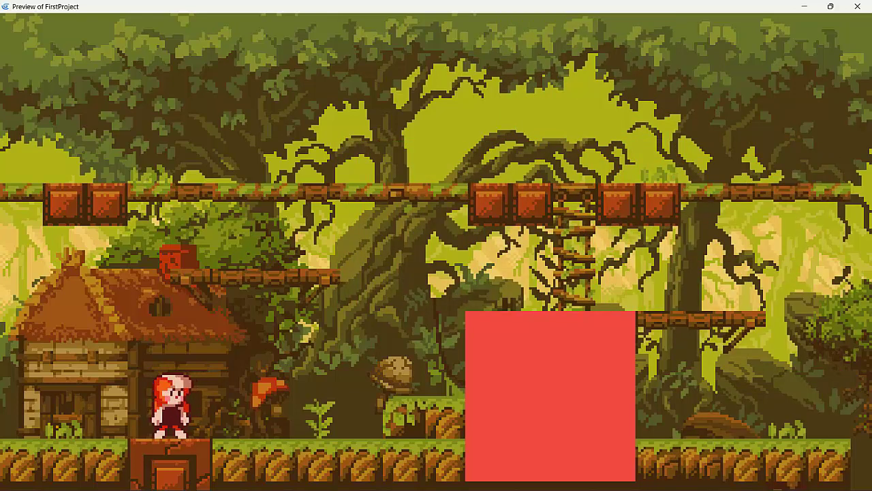
{"action": "left_click", "coordinate": [853, 8]}
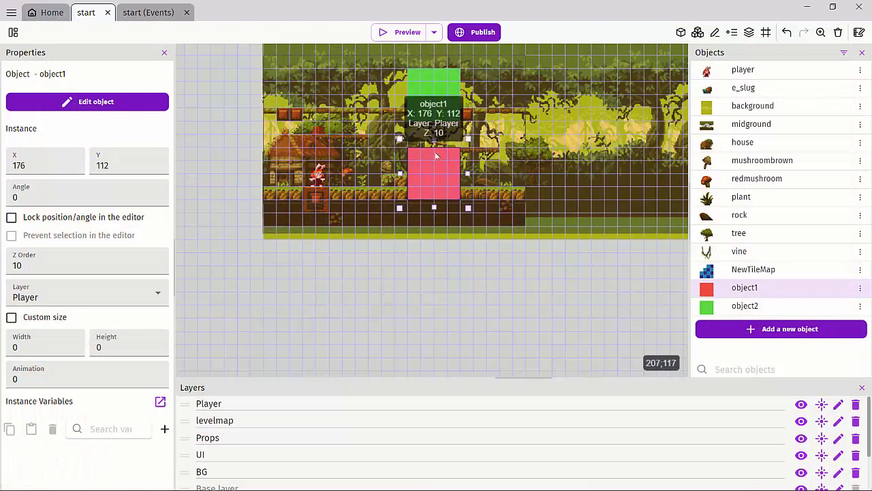
Inspect object1's collision mask and close the object editor without changing anything.
{"action": "double_click", "coordinate": [438, 156]}
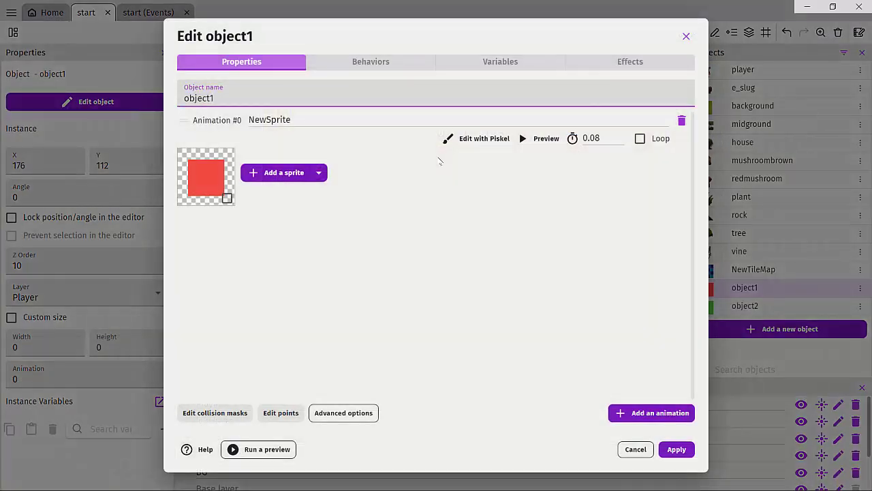
{"action": "left_click", "coordinate": [197, 412]}
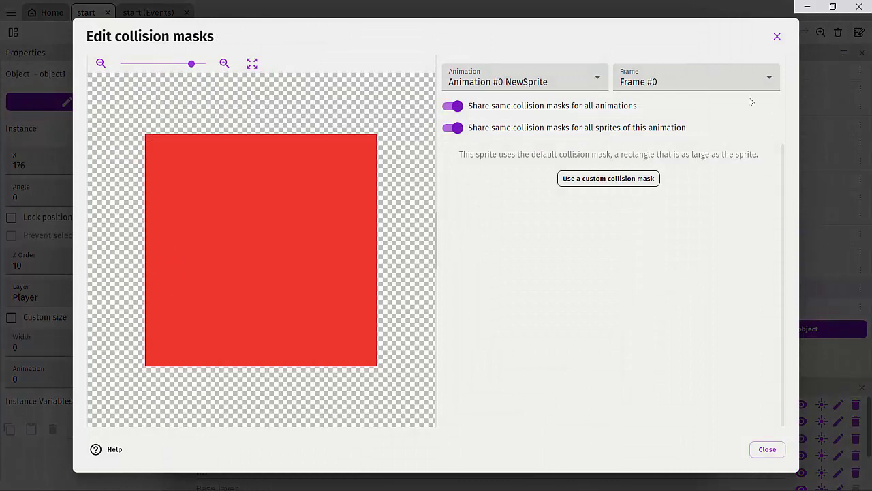
{"action": "left_click", "coordinate": [776, 37]}
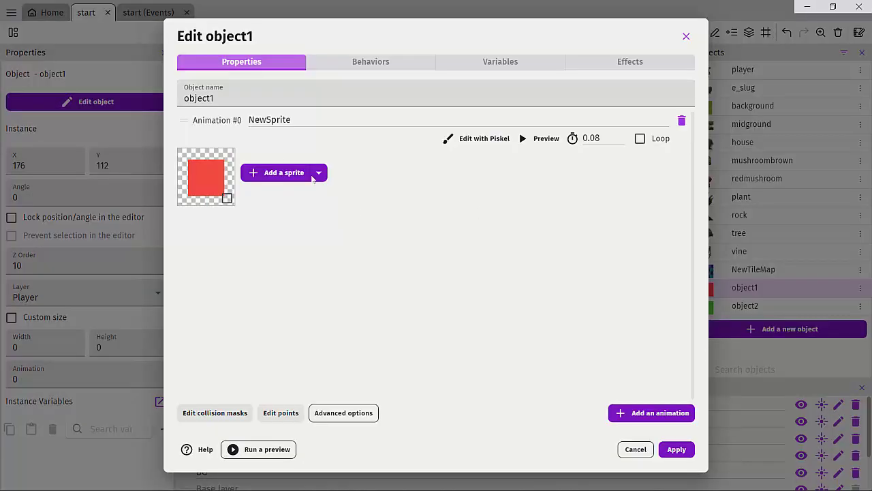
{"action": "left_click", "coordinate": [628, 453]}
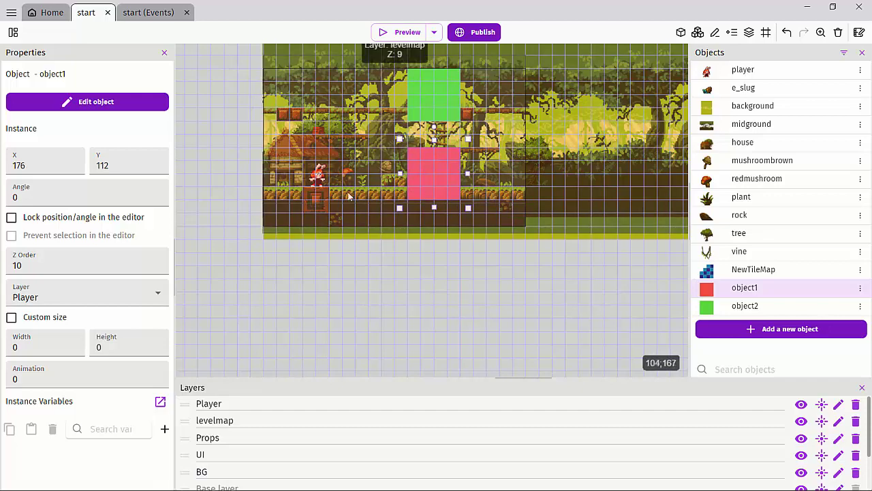
Reshape the red object1 into a ground strip 320 wide and 16 high at X 0, Y 160.
{"action": "scroll", "coordinate": [348, 170], "scroll_direction": "down", "scroll_amount": 1, "text": "ctrl"}
{"action": "middle_click_drag", "start_coordinate": [348, 166], "coordinate": [483, 243]}
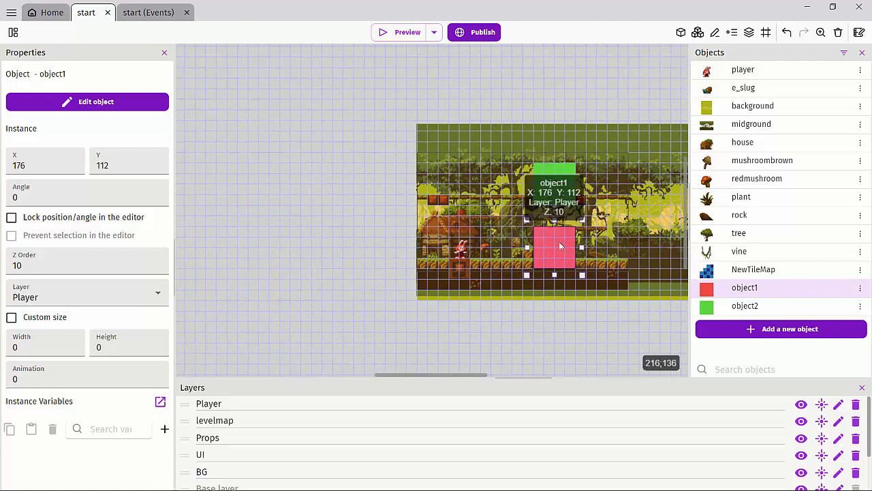
{"action": "scroll", "coordinate": [560, 246], "scroll_direction": "up", "scroll_amount": 5, "text": "ctrl"}
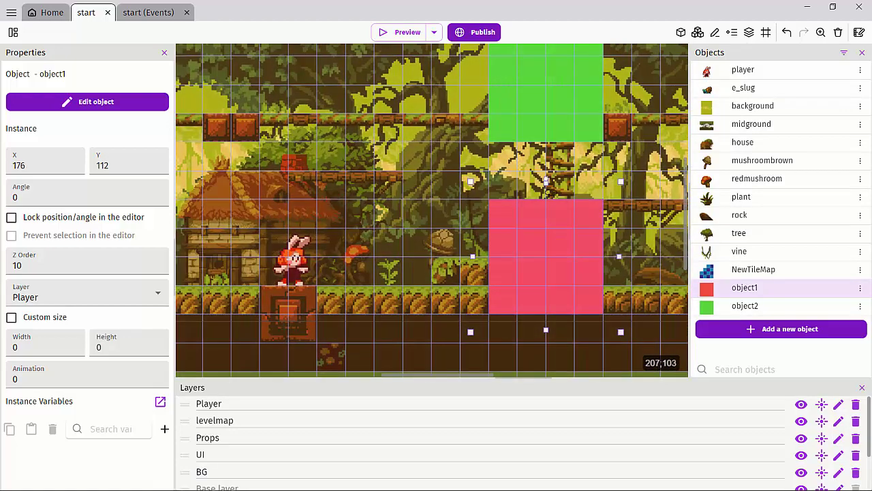
{"action": "left_click_drag", "start_coordinate": [546, 182], "coordinate": [546, 267]}
{"action": "left_click_drag", "start_coordinate": [472, 299], "coordinate": [202, 299]}
{"action": "scroll", "coordinate": [265, 268], "scroll_direction": "down", "scroll_amount": 3}
{"action": "scroll", "coordinate": [266, 268], "scroll_direction": "down", "scroll_amount": 2}
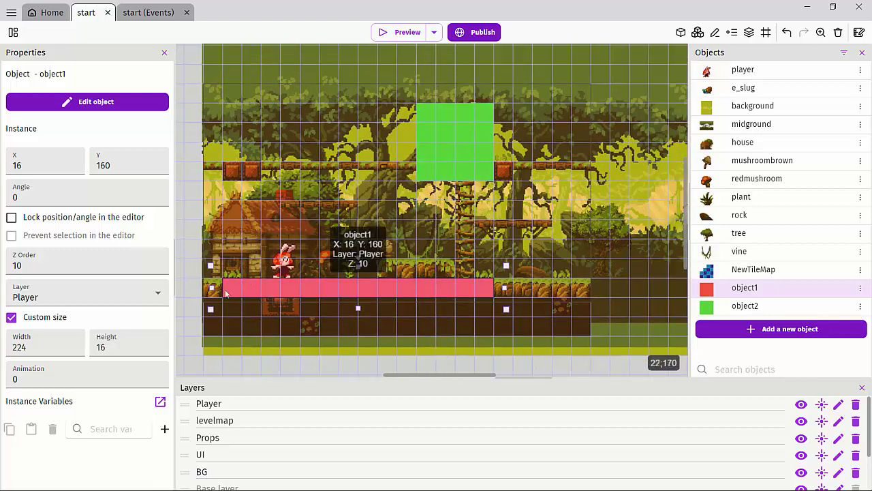
{"action": "left_click_drag", "start_coordinate": [199, 292], "coordinate": [181, 292]}
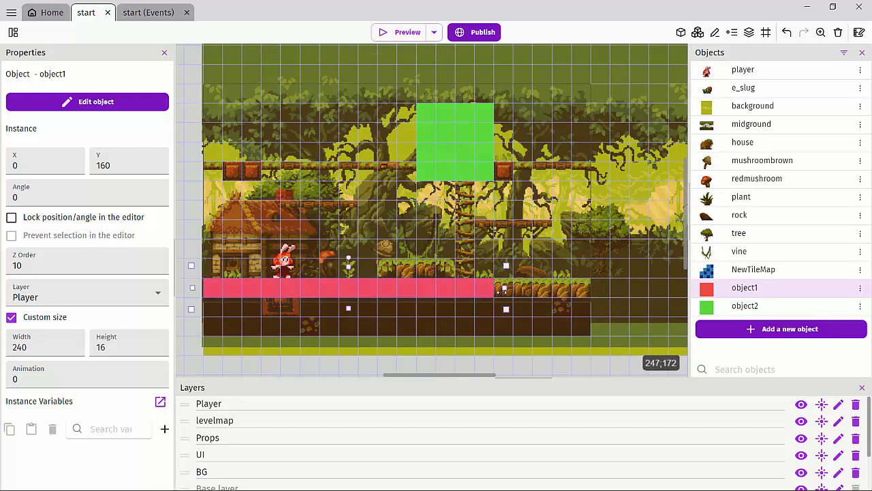
{"action": "left_click_drag", "start_coordinate": [505, 288], "coordinate": [600, 289]}
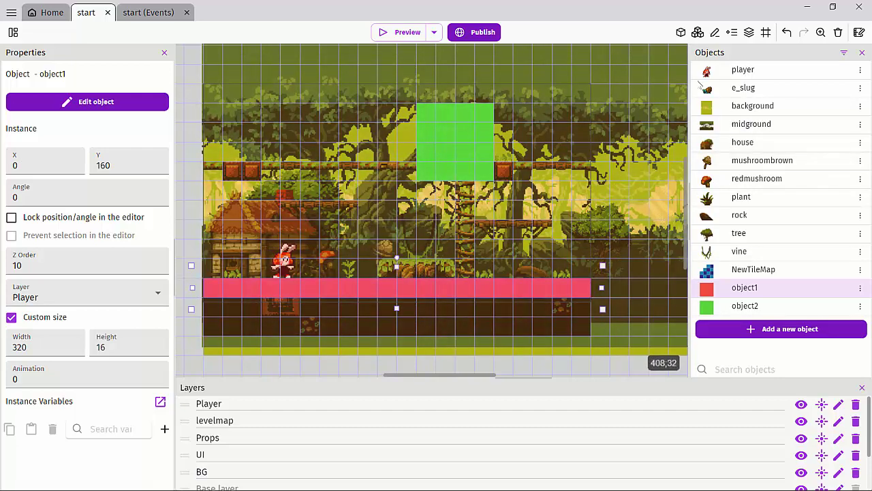
Add the Platformer character behavior to the player object with default controls, and apply it.
{"action": "double_click", "coordinate": [726, 70]}
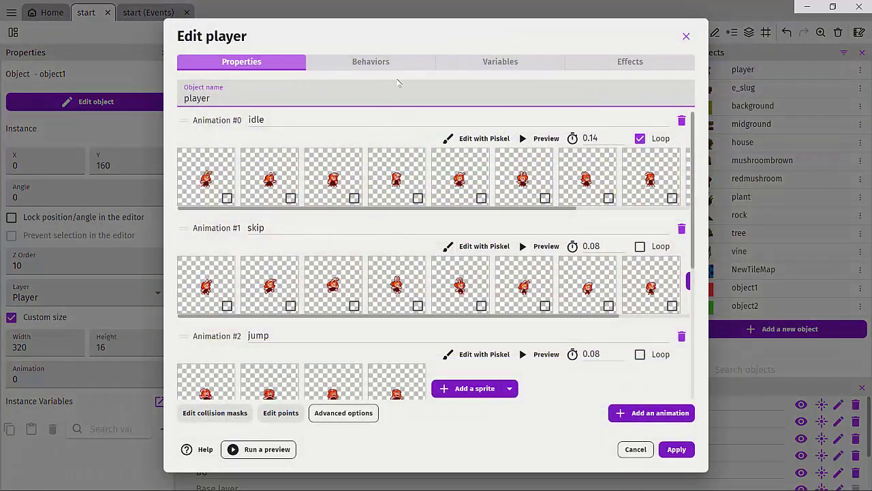
{"action": "left_click", "coordinate": [374, 64]}
{"action": "left_click", "coordinate": [421, 262]}
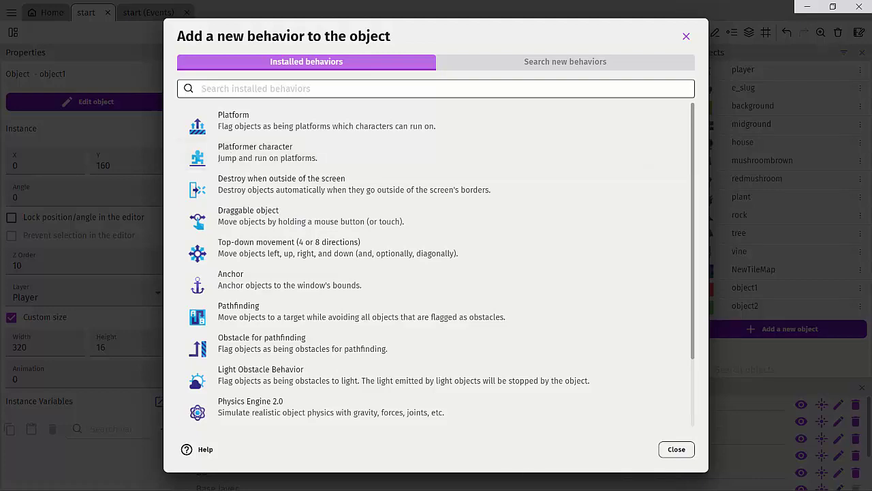
{"action": "left_click", "coordinate": [675, 449]}
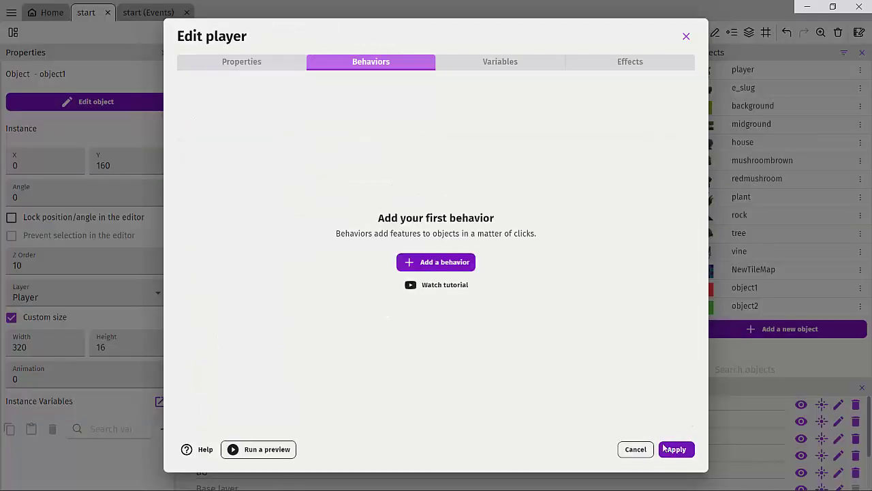
{"action": "left_click", "coordinate": [417, 262]}
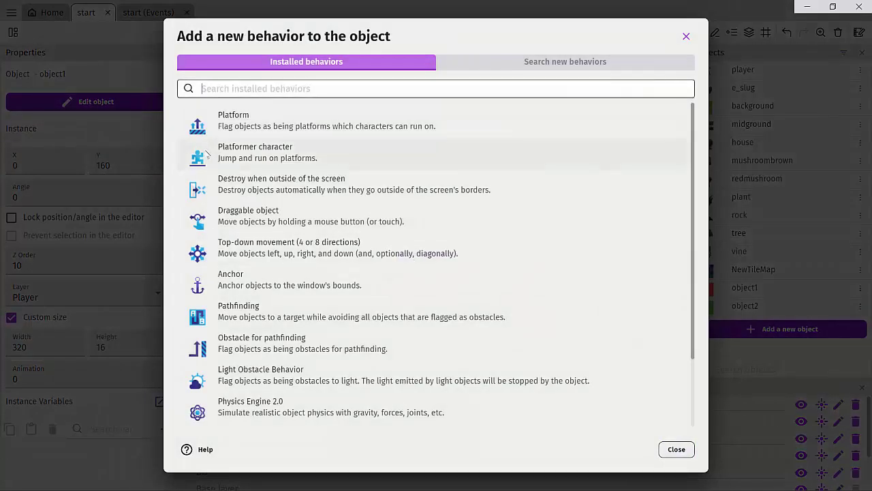
{"action": "left_click", "coordinate": [251, 159]}
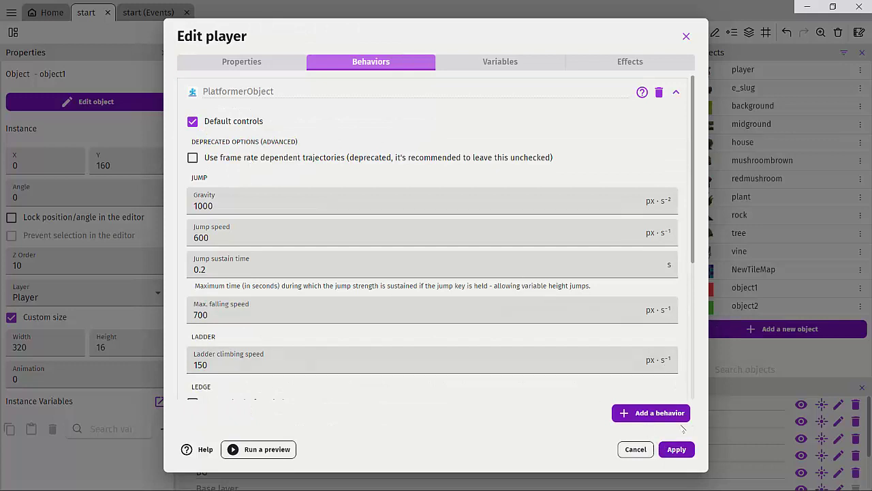
{"action": "left_click", "coordinate": [676, 451]}
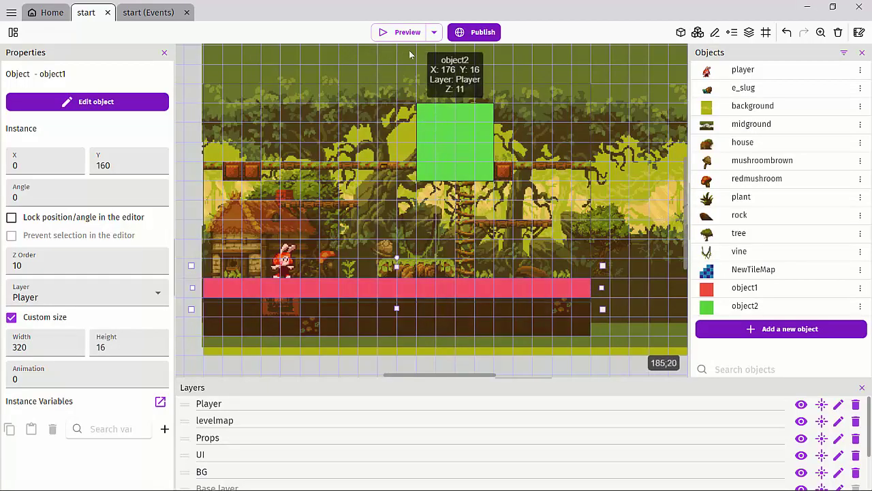
Preview the game full-screen and walk the player and object2 back and forth along the red ground strip.
{"action": "left_click", "coordinate": [387, 33]}
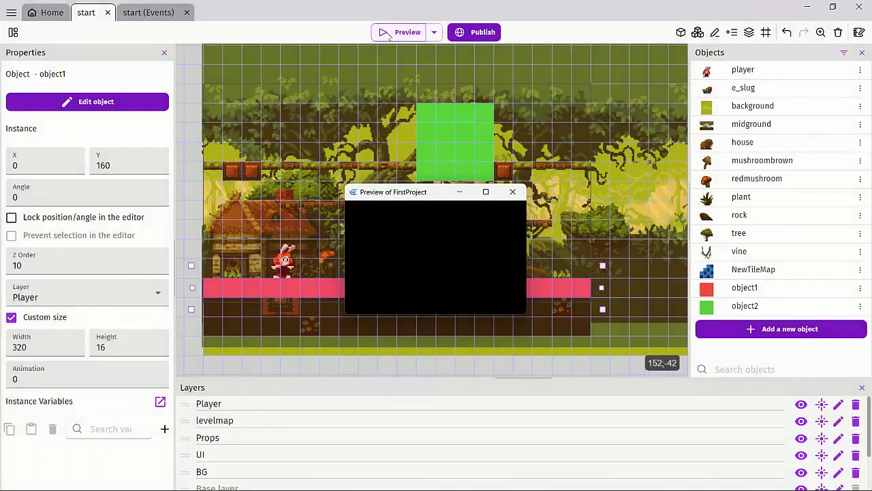
{"action": "left_click", "coordinate": [486, 192]}
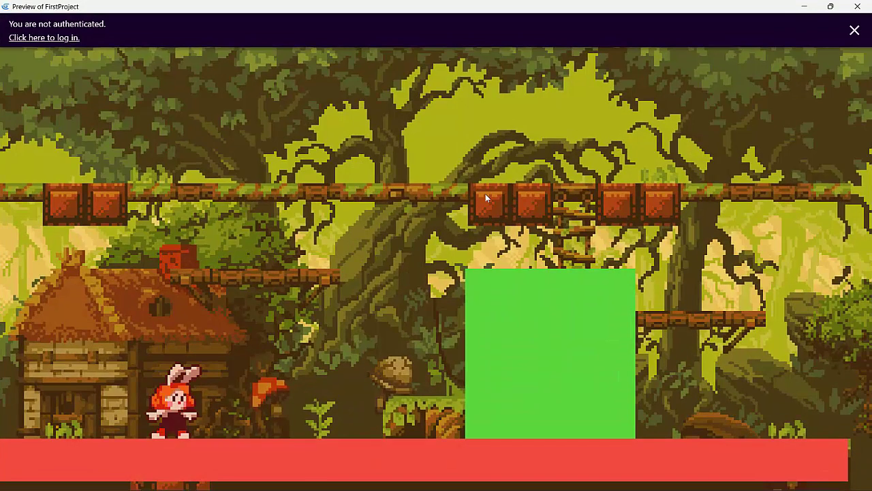
{"action": "key", "text": "Right"}
{"action": "key", "text": "Left"}
{"action": "key", "text": "Right"}
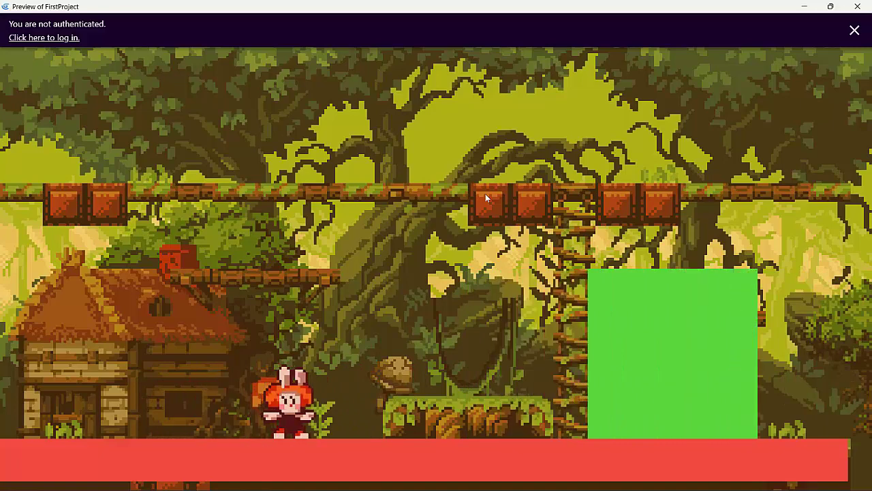
{"action": "key", "text": "Left"}
{"action": "key", "text": "Left"}
{"action": "key", "text": "Right"}
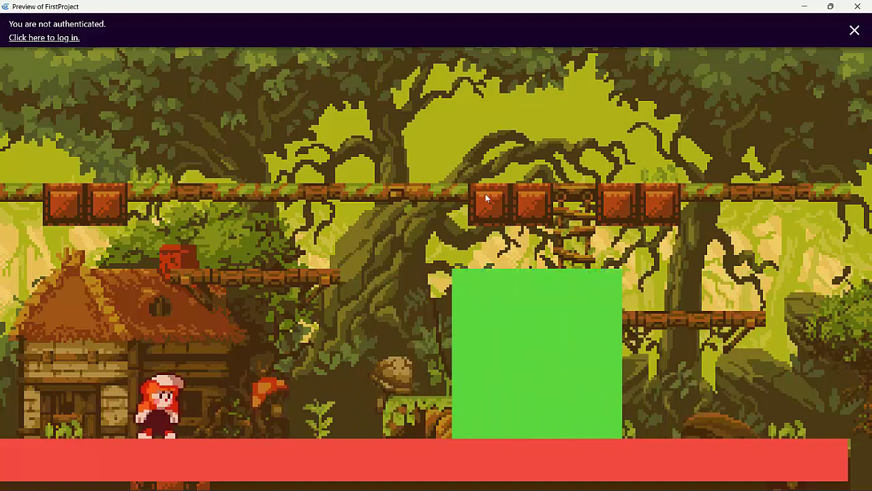
Test repeated jumps of the player and object2 in the running preview, and close the preview.
{"action": "key", "text": "space"}
{"action": "key", "text": "space"}
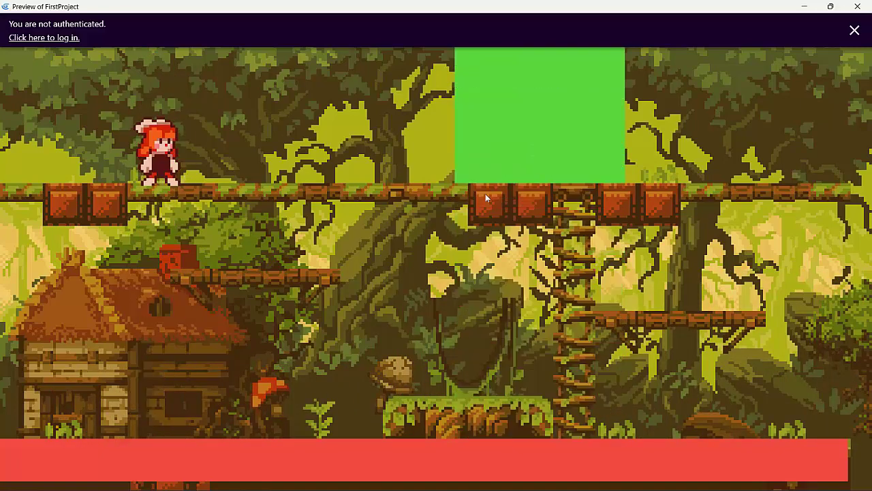
{"action": "key", "text": "space"}
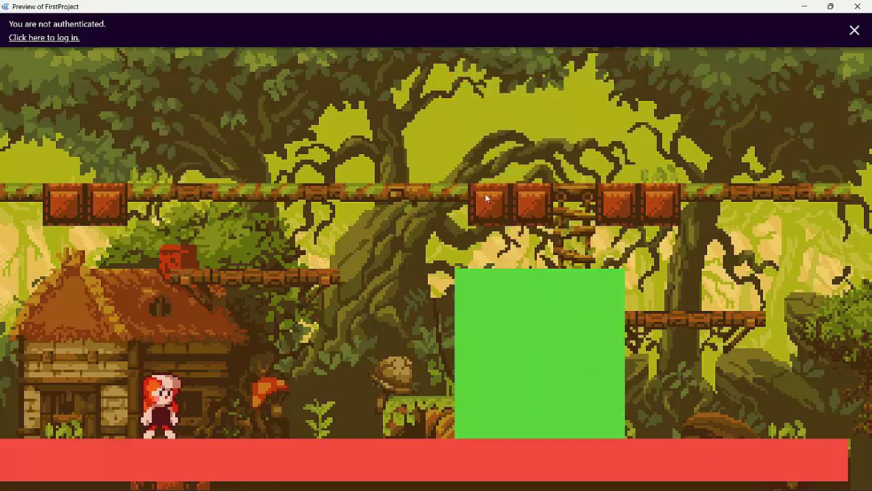
{"action": "key", "text": "space"}
{"action": "key", "text": "space"}
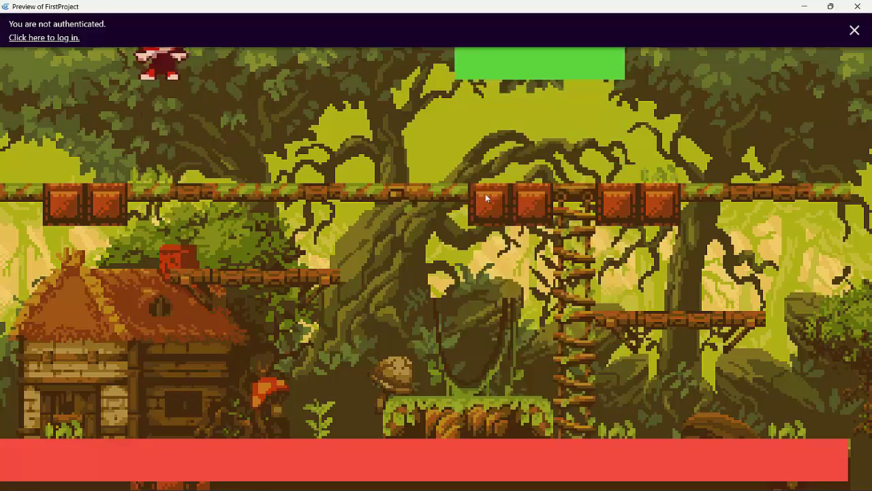
{"action": "key", "text": "space"}
{"action": "key", "text": "space"}
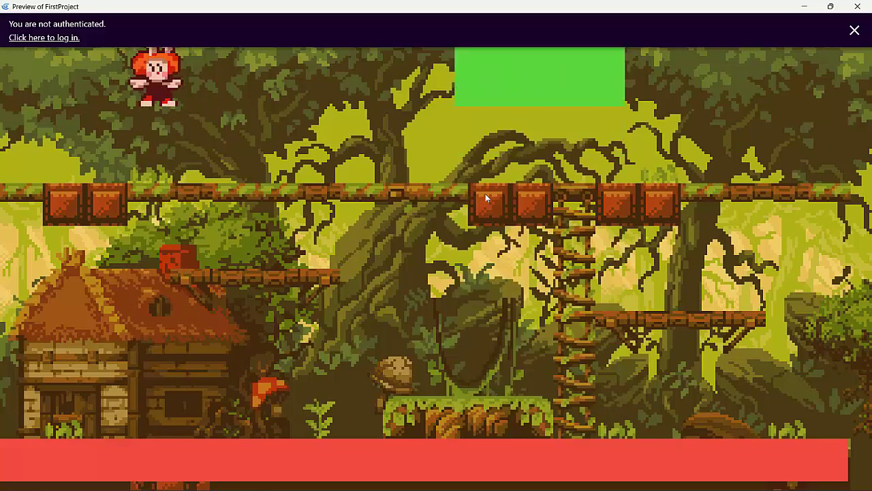
{"action": "key", "text": "space"}
{"action": "key", "text": "space"}
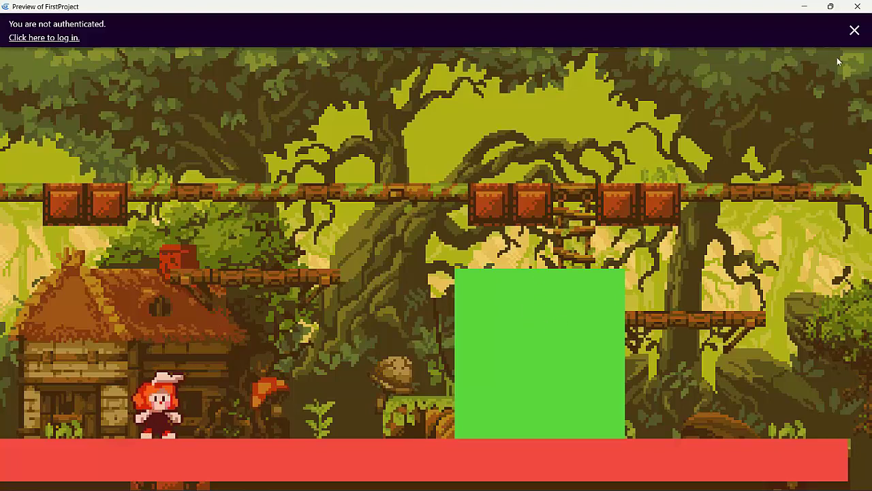
{"action": "left_click", "coordinate": [854, 32]}
{"action": "left_click", "coordinate": [857, 6]}
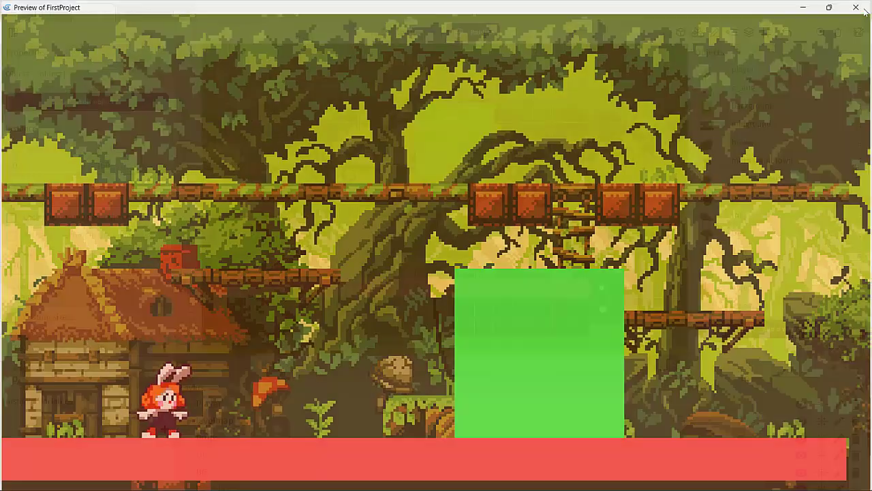
Reshape the green object2 into a strip 320 wide and 16 high at X 0, Y 64, along the upper walkway.
{"action": "left_click", "coordinate": [447, 127]}
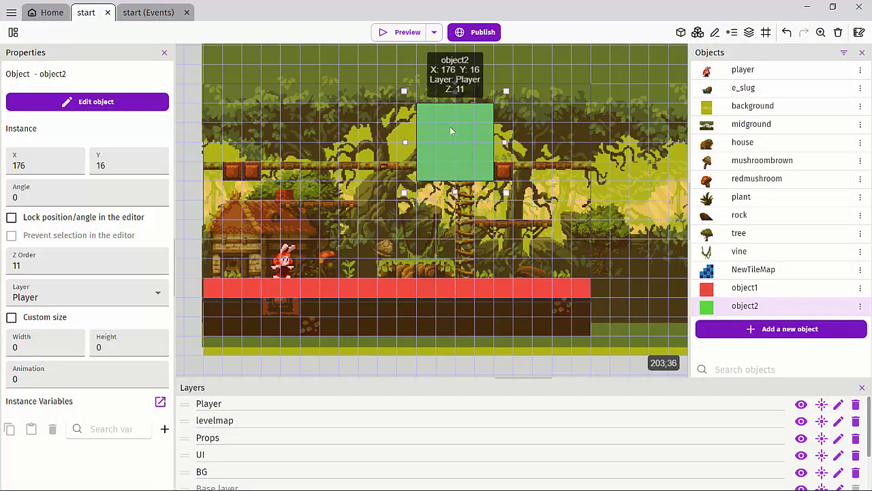
{"action": "left_click_drag", "start_coordinate": [451, 109], "coordinate": [237, 169]}
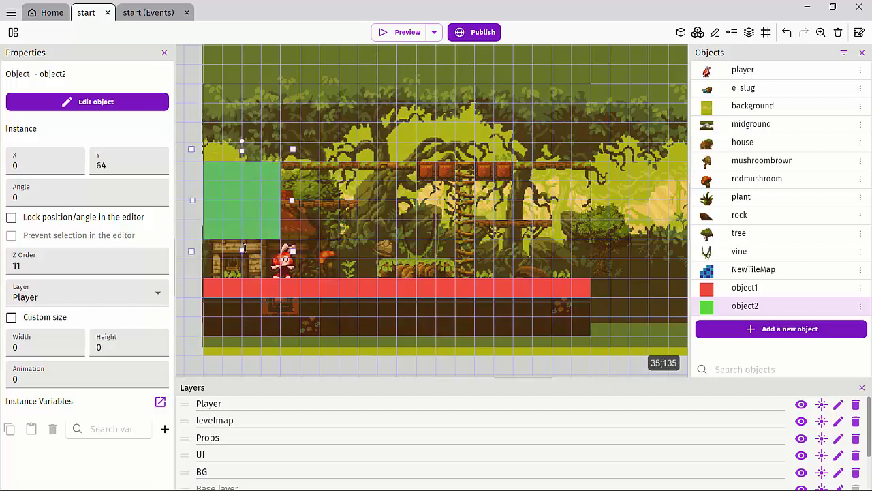
{"action": "left_click_drag", "start_coordinate": [245, 204], "coordinate": [609, 166]}
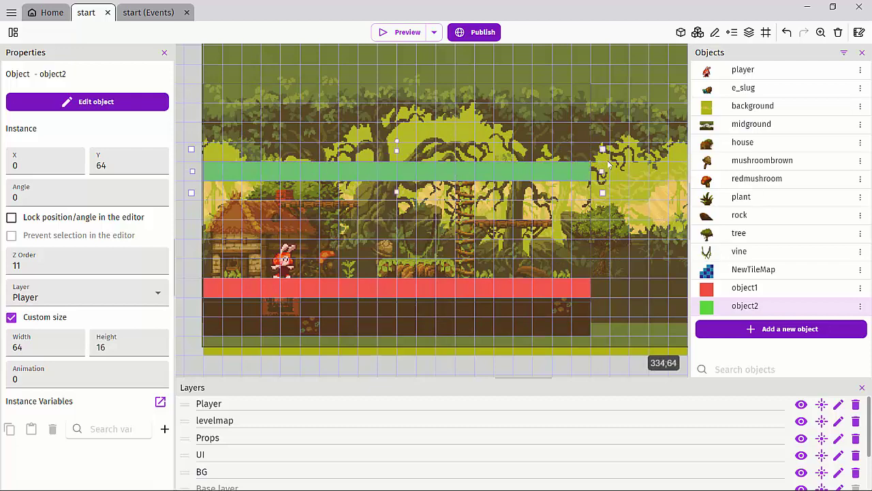
Remove the PlatformerObject behavior from object2.
{"action": "double_click", "coordinate": [395, 170]}
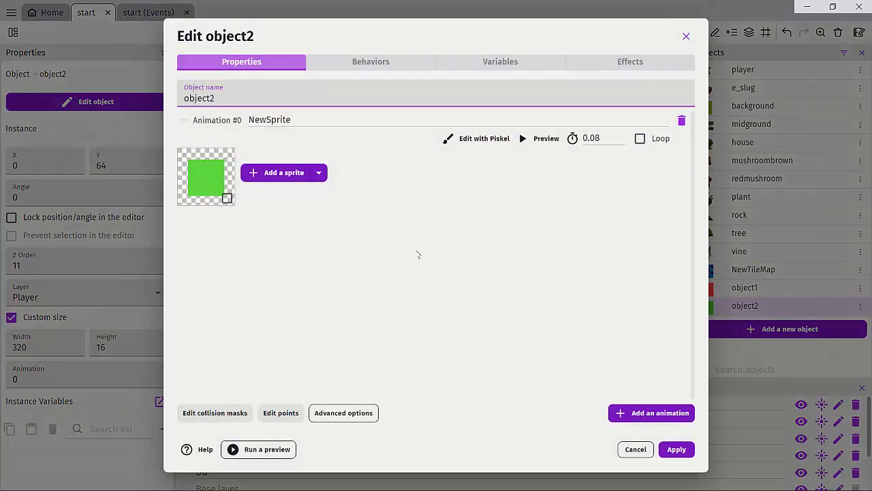
{"action": "left_click", "coordinate": [361, 68]}
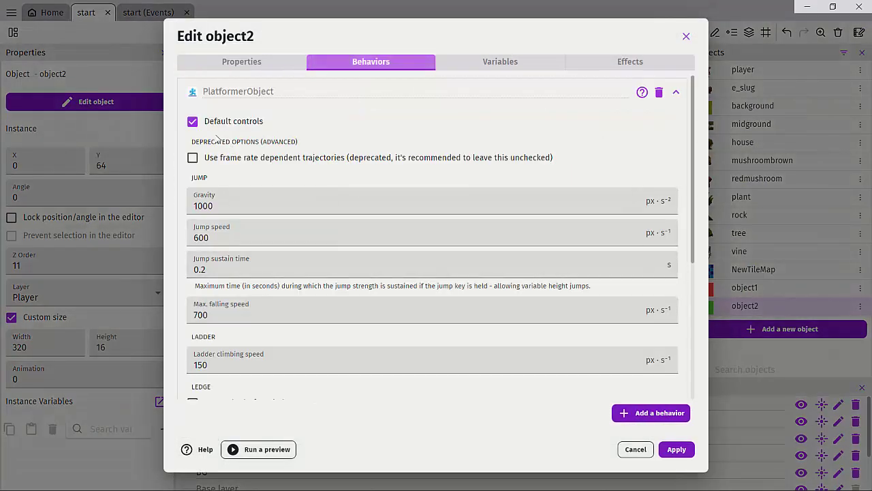
{"action": "left_click", "coordinate": [659, 94]}
{"action": "left_click", "coordinate": [480, 251]}
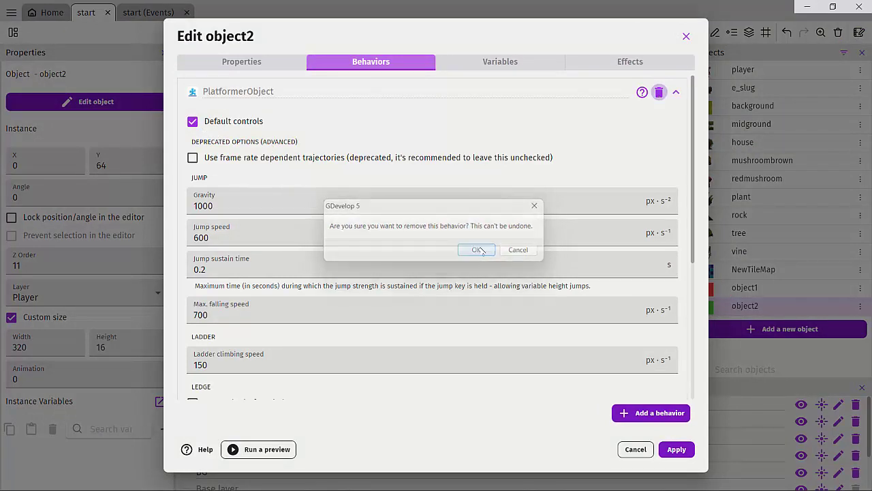
Add the Platform behavior to object2 with its type set to Jumpthru platform, and apply it.
{"action": "left_click", "coordinate": [415, 260]}
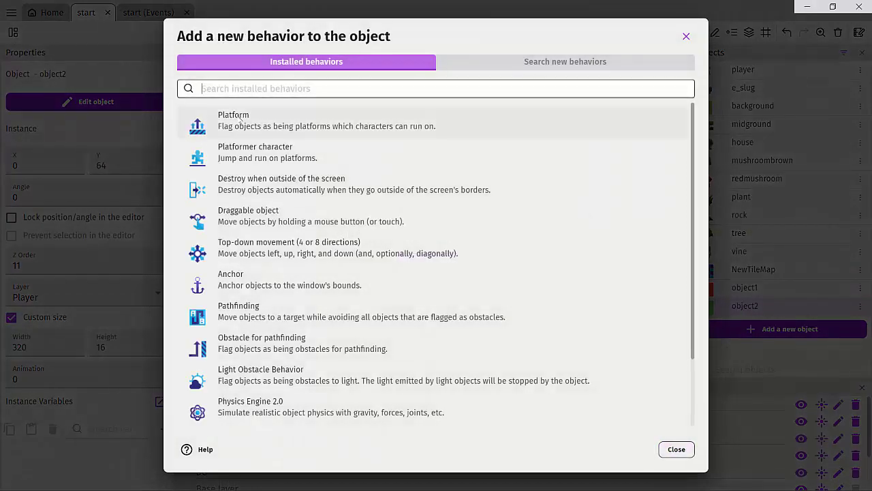
{"action": "left_click", "coordinate": [235, 126]}
{"action": "left_click", "coordinate": [231, 133]}
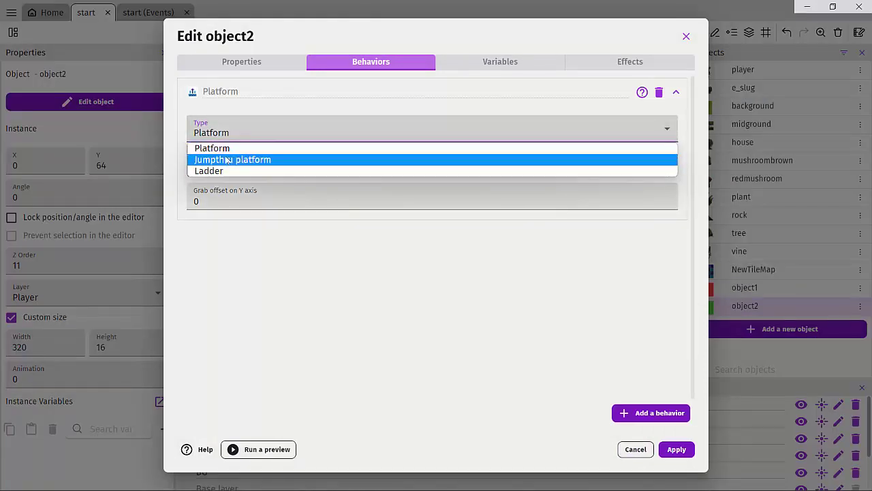
{"action": "key", "text": "Up"}
{"action": "left_click", "coordinate": [225, 162]}
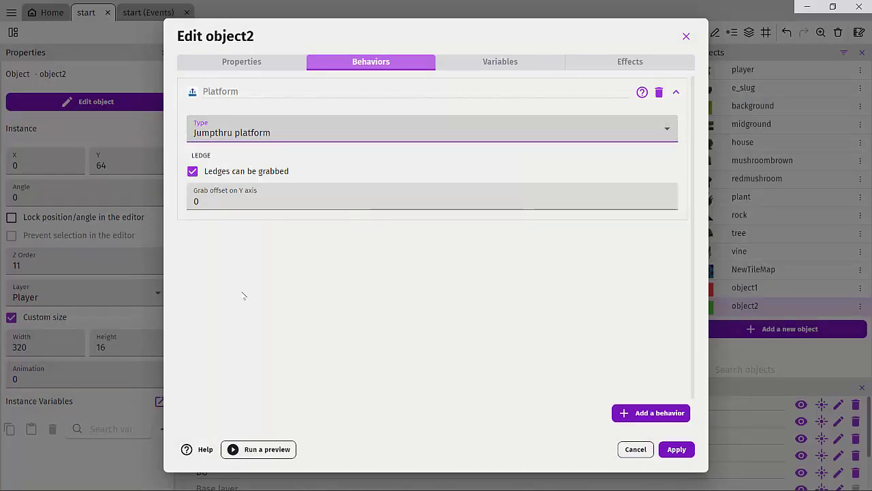
{"action": "left_click", "coordinate": [669, 451]}
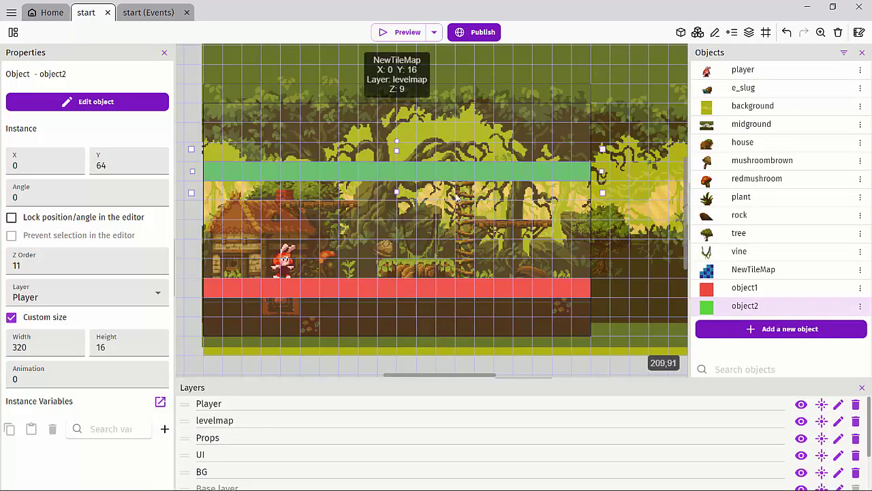
Create a tiled sprite object named jumpthrough with a default width and height of 16 pixels.
{"action": "left_click", "coordinate": [742, 332]}
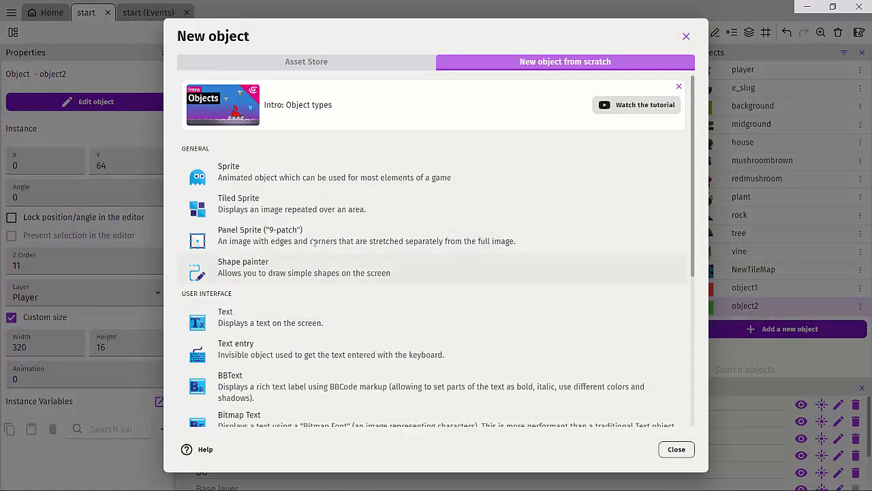
{"action": "left_click", "coordinate": [238, 207]}
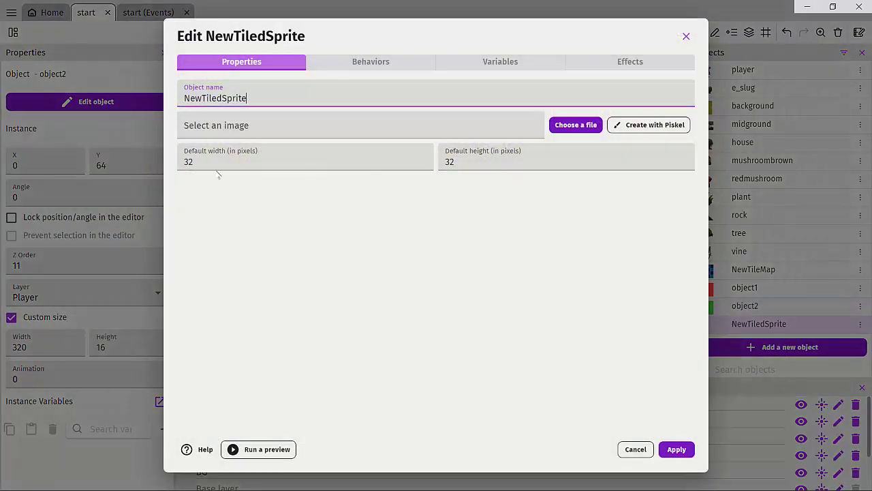
{"action": "double_click", "coordinate": [217, 166]}
{"action": "type", "text": "16"}
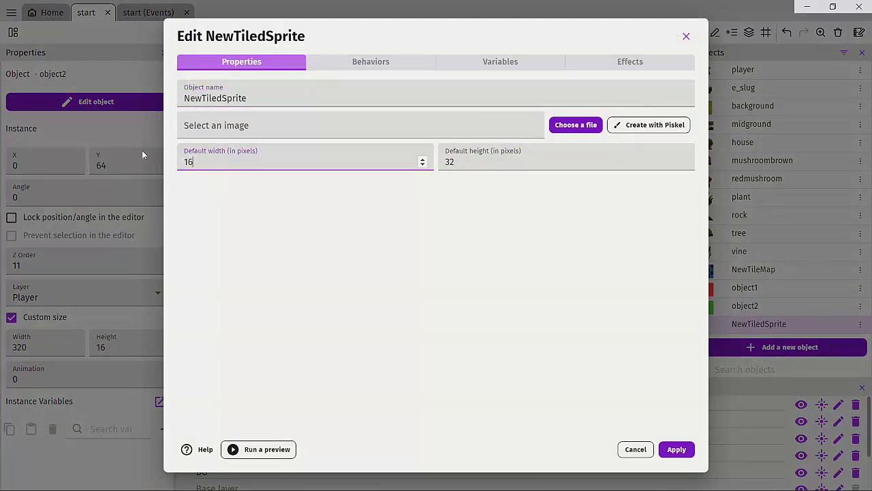
{"action": "key", "text": "Tab"}
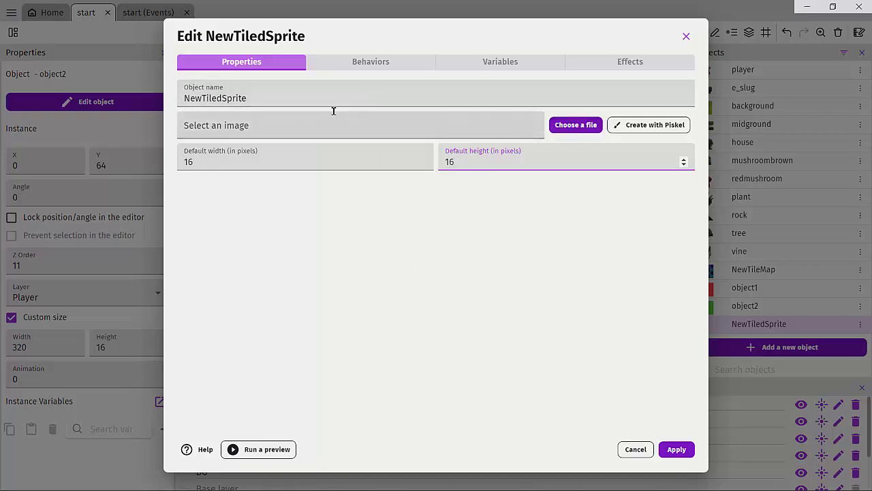
{"action": "double_click", "coordinate": [300, 96]}
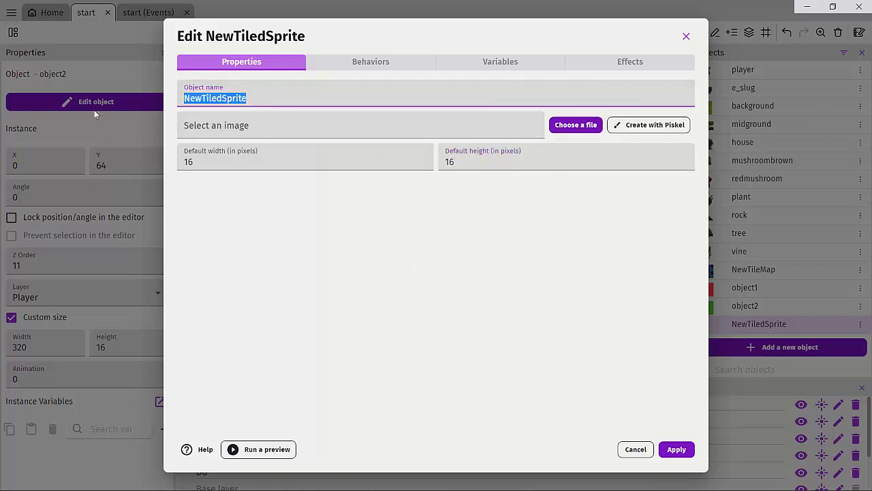
{"action": "type", "text": "jumpth"}
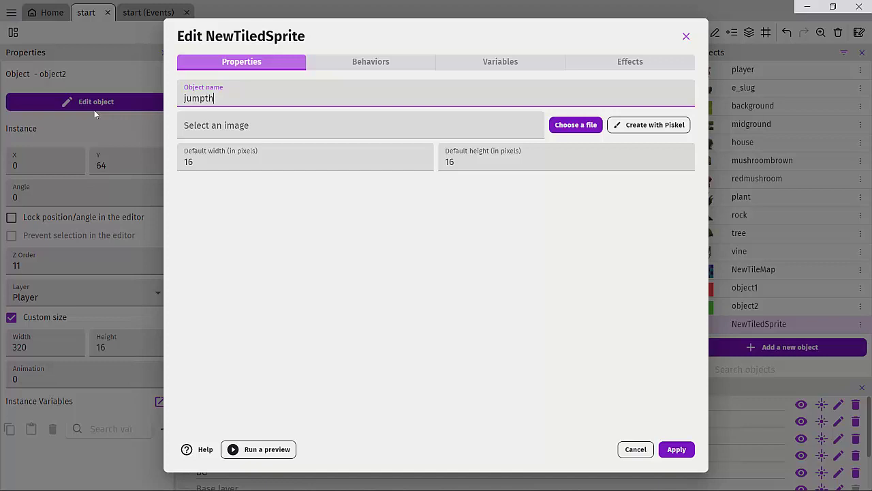
{"action": "type", "text": "rough"}
{"action": "left_click", "coordinate": [365, 298]}
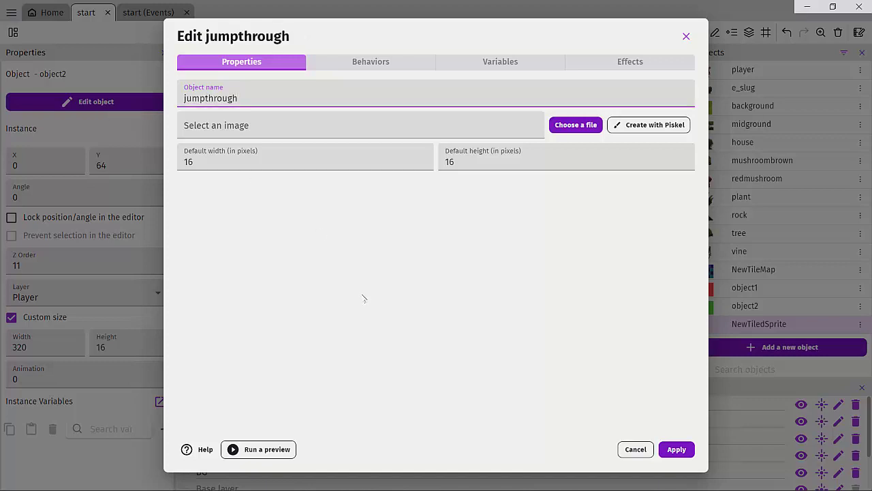
Create the jumpthrough image in Piskel by filling the whole canvas with magenta, and save it.
{"action": "left_click", "coordinate": [633, 128]}
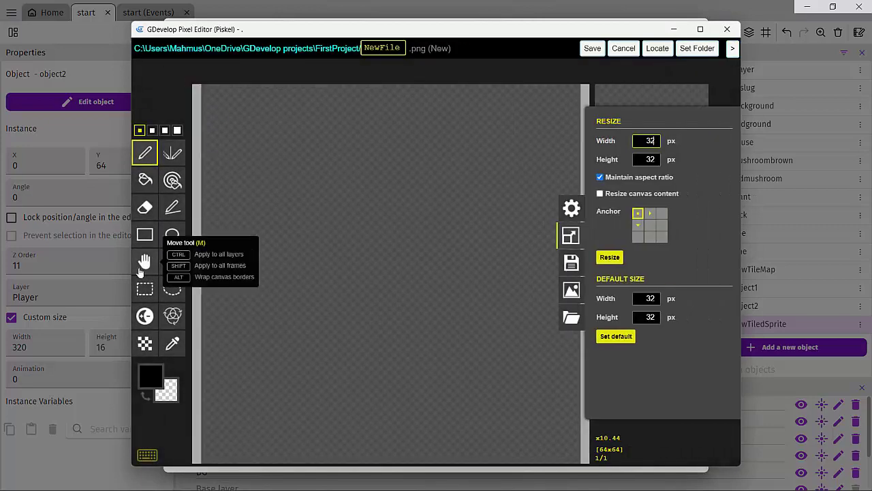
{"action": "left_click", "coordinate": [145, 179]}
{"action": "left_click", "coordinate": [150, 374]}
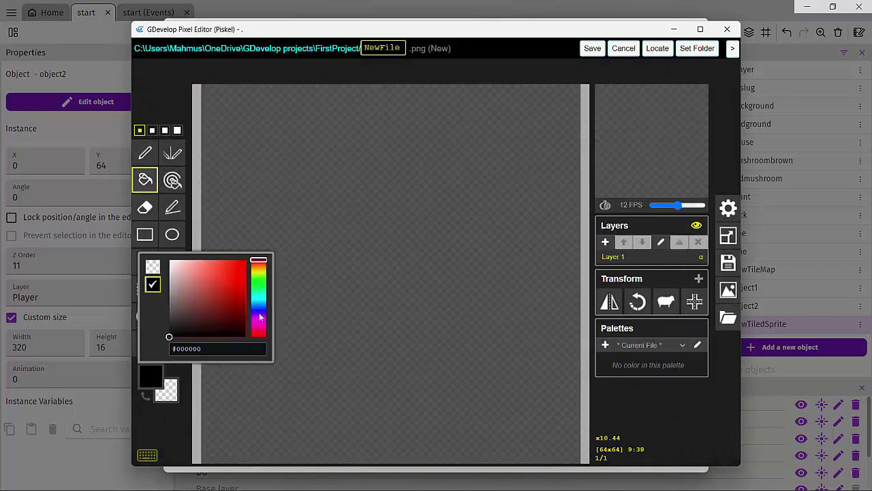
{"action": "left_click", "coordinate": [259, 314]}
{"action": "left_click", "coordinate": [255, 322]}
{"action": "left_click", "coordinate": [240, 267]}
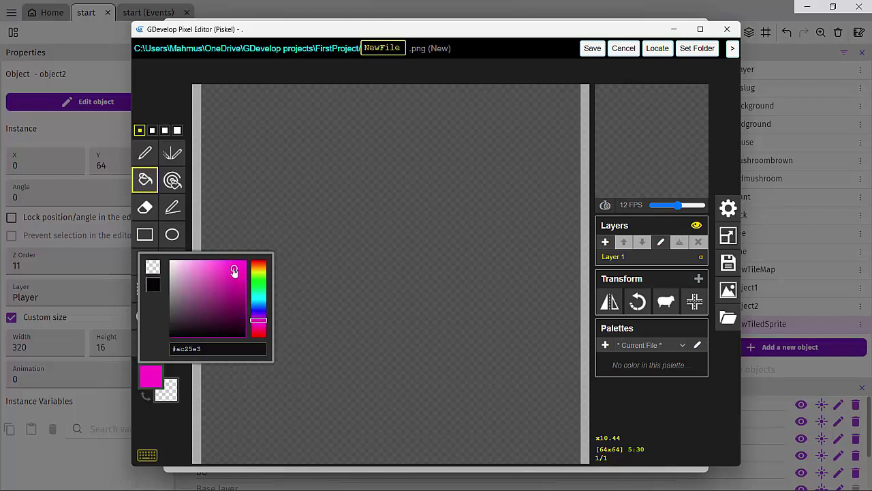
{"action": "left_click", "coordinate": [380, 230]}
{"action": "left_click", "coordinate": [592, 48]}
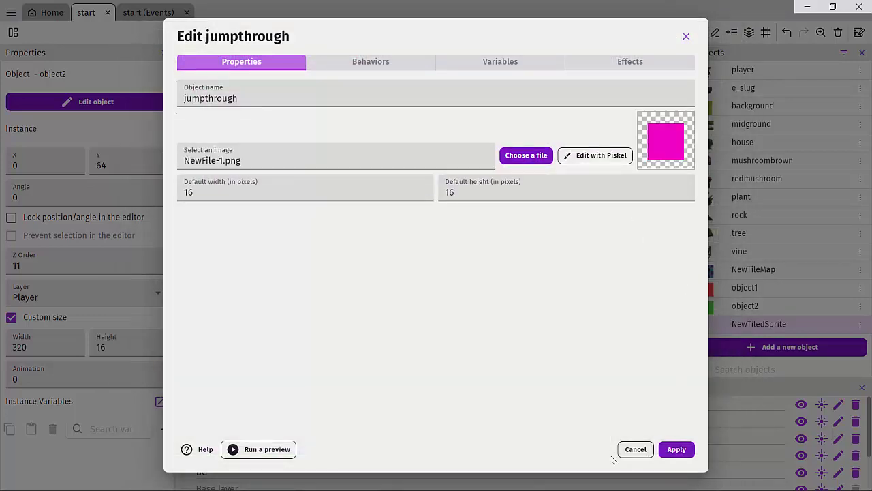
Give the jumpthrough object the Platform behavior with type Jumpthru platform, and apply the object.
{"action": "left_click", "coordinate": [372, 68]}
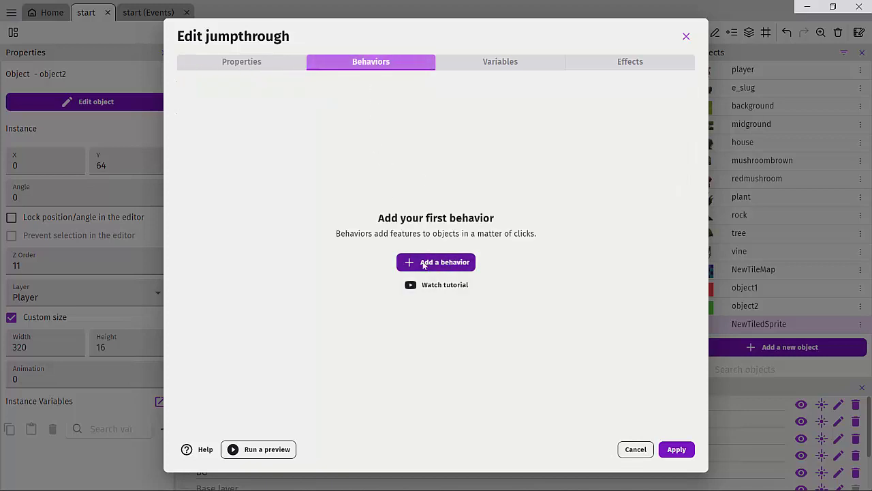
{"action": "left_click", "coordinate": [424, 263]}
{"action": "left_click", "coordinate": [256, 122]}
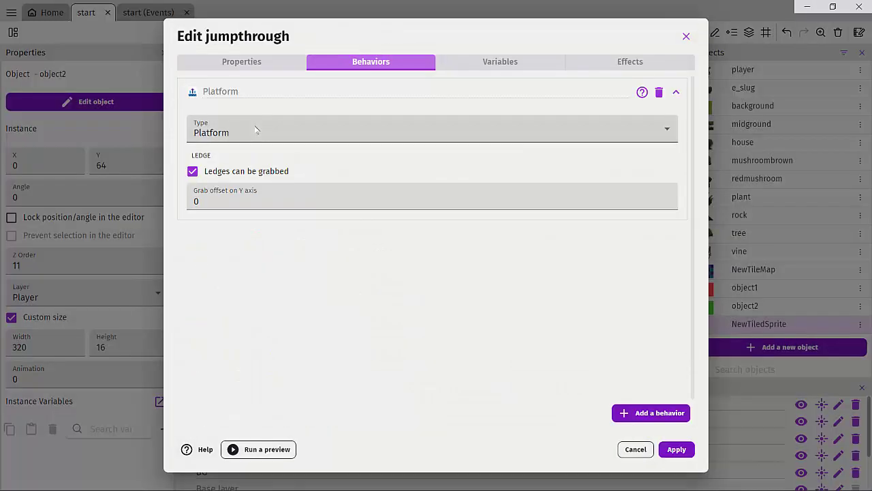
{"action": "left_click", "coordinate": [256, 130]}
{"action": "left_click", "coordinate": [225, 158]}
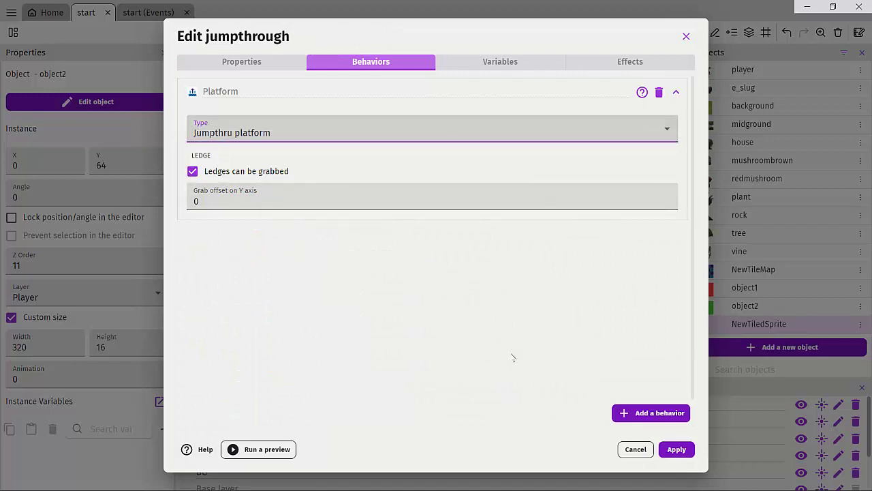
{"action": "left_click", "coordinate": [677, 449]}
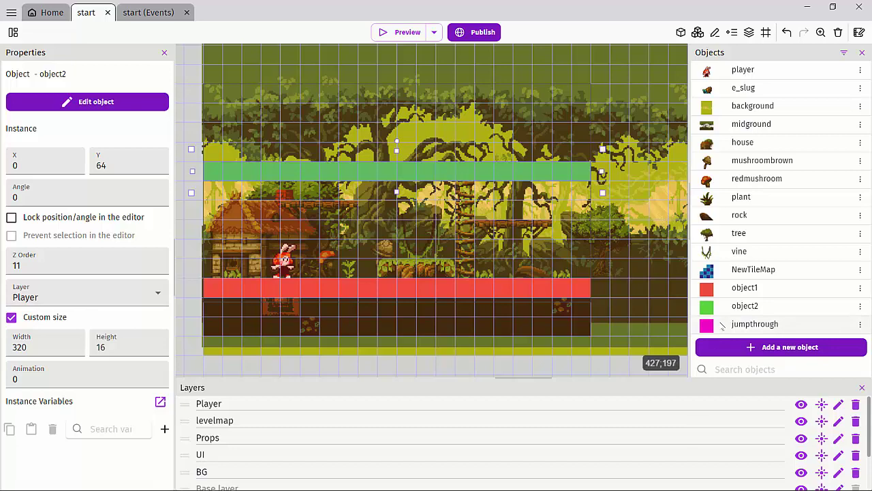
Place a jumpthrough instance on the ground below the ladder at X 208, Y 144, and assign it to the Player layer.
{"action": "left_click_drag", "start_coordinate": [754, 323], "coordinate": [565, 271]}
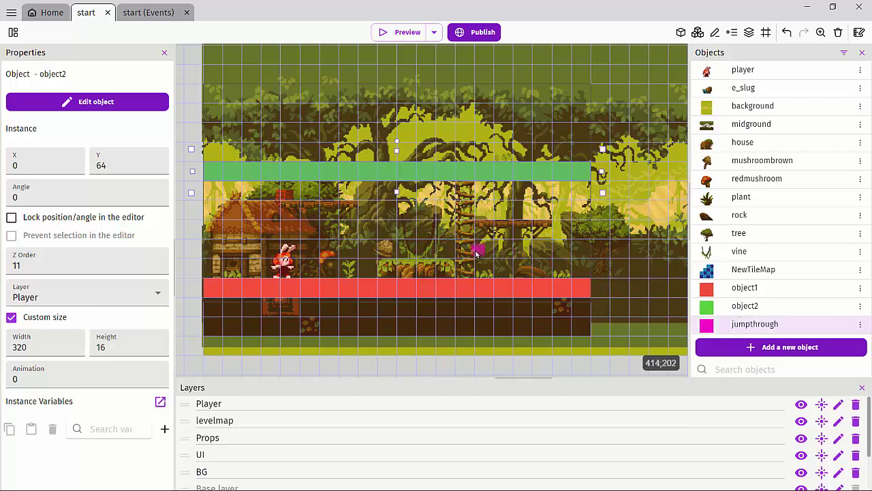
{"action": "left_click_drag", "start_coordinate": [465, 268], "coordinate": [466, 269]}
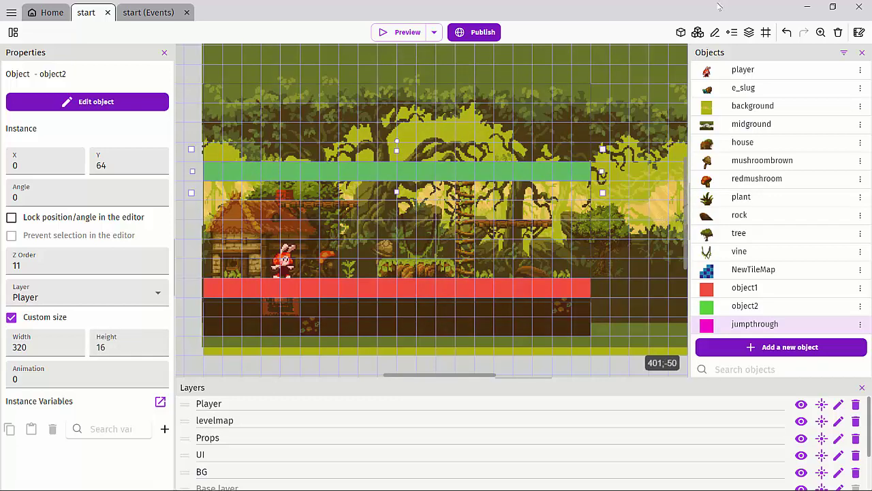
{"action": "left_click", "coordinate": [733, 33]}
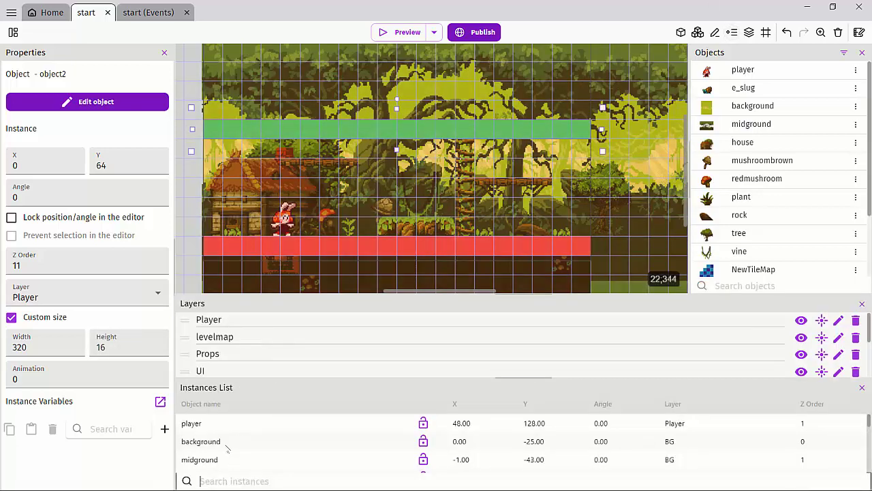
{"action": "scroll", "coordinate": [224, 450], "scroll_direction": "down", "scroll_amount": 5}
{"action": "left_click", "coordinate": [214, 464]}
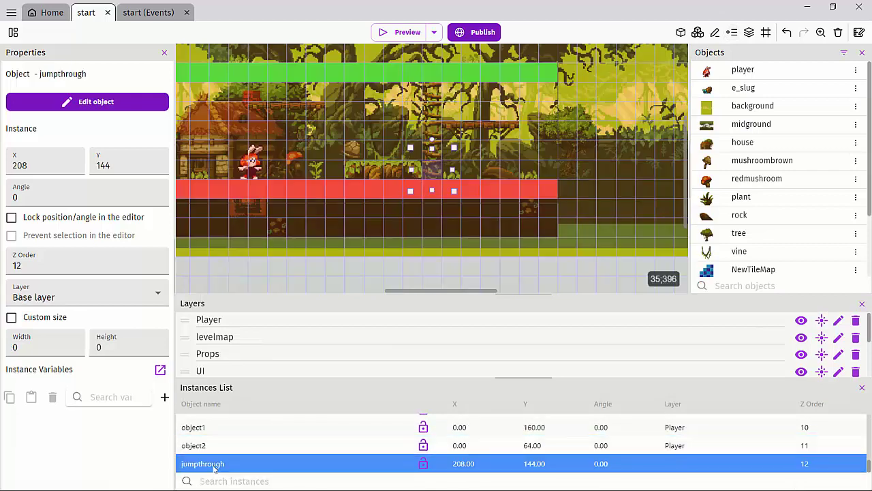
{"action": "left_click", "coordinate": [109, 297]}
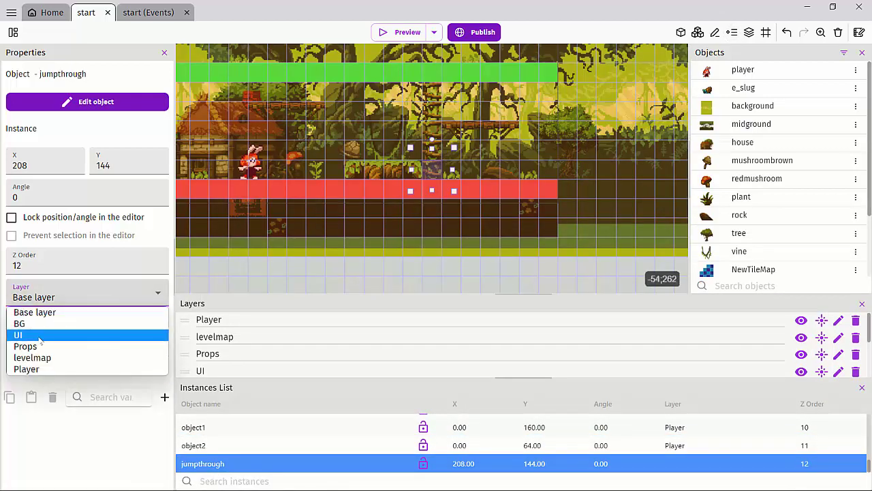
{"action": "left_click", "coordinate": [41, 367]}
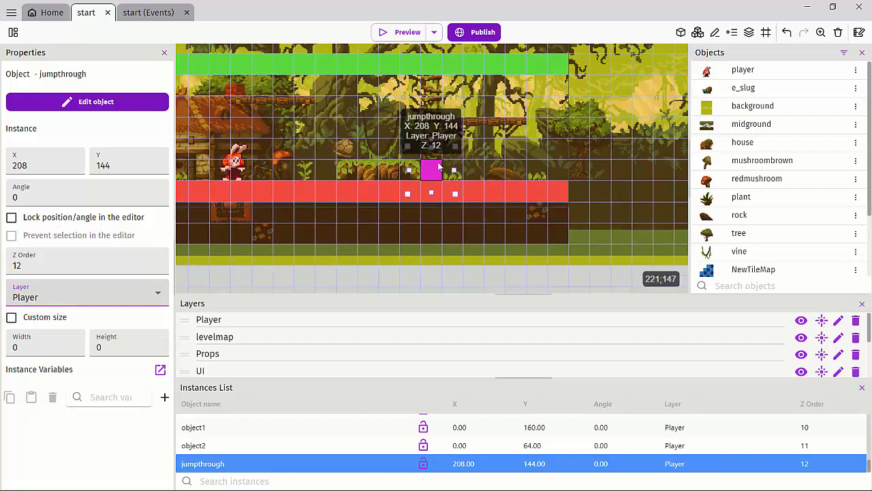
Stretch the jumpthrough instance upward to 16 by 80 so it spans from the red ground to the green platform.
{"action": "scroll", "coordinate": [381, 109], "scroll_direction": "up", "scroll_amount": 3}
{"action": "scroll", "coordinate": [367, 98], "scroll_direction": "up", "scroll_amount": 3}
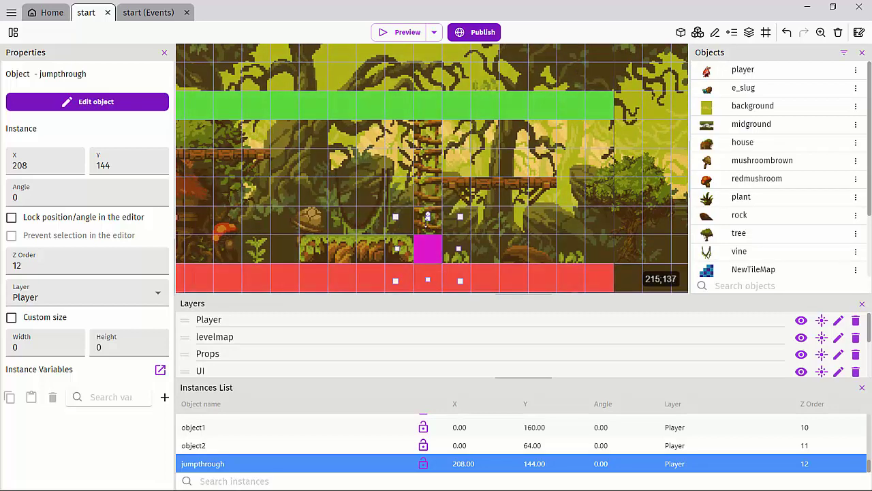
{"action": "left_click_drag", "start_coordinate": [428, 215], "coordinate": [424, 112]}
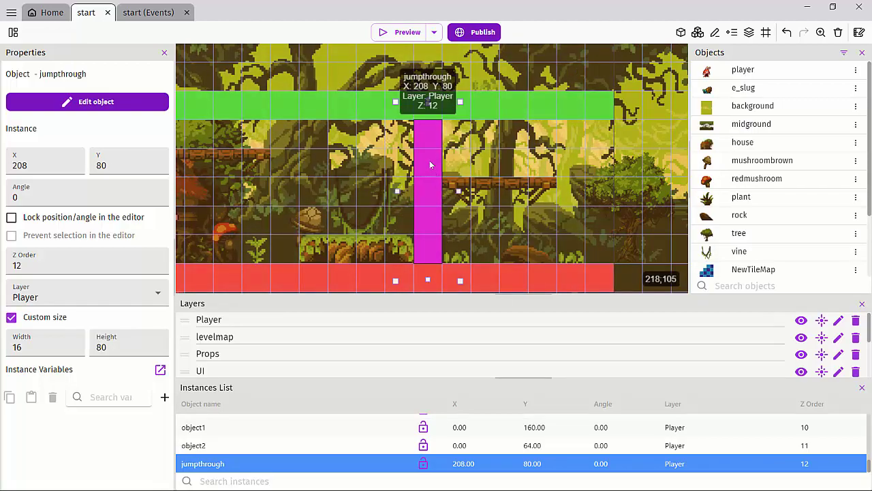
Change the jumpthrough object's Platform behavior type to Ladder and apply the change.
{"action": "double_click", "coordinate": [429, 160]}
{"action": "left_click", "coordinate": [371, 61]}
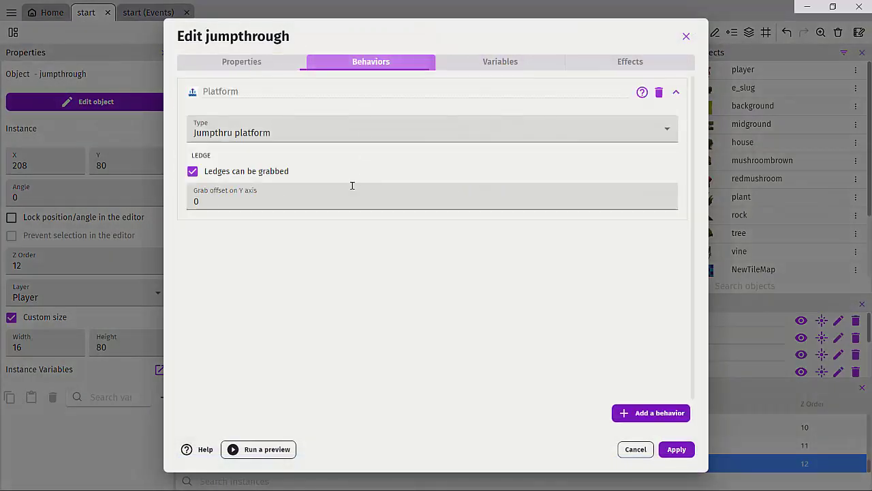
{"action": "left_click", "coordinate": [286, 131]}
{"action": "left_click", "coordinate": [245, 171]}
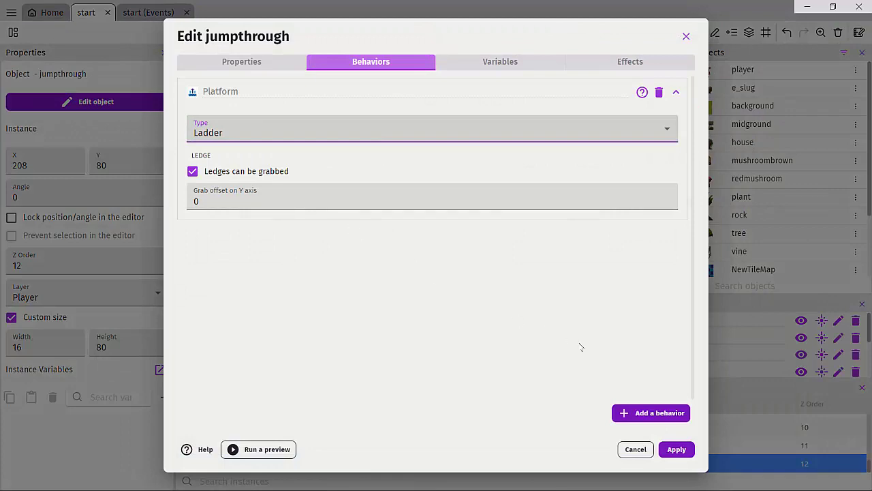
{"action": "left_click", "coordinate": [676, 449]}
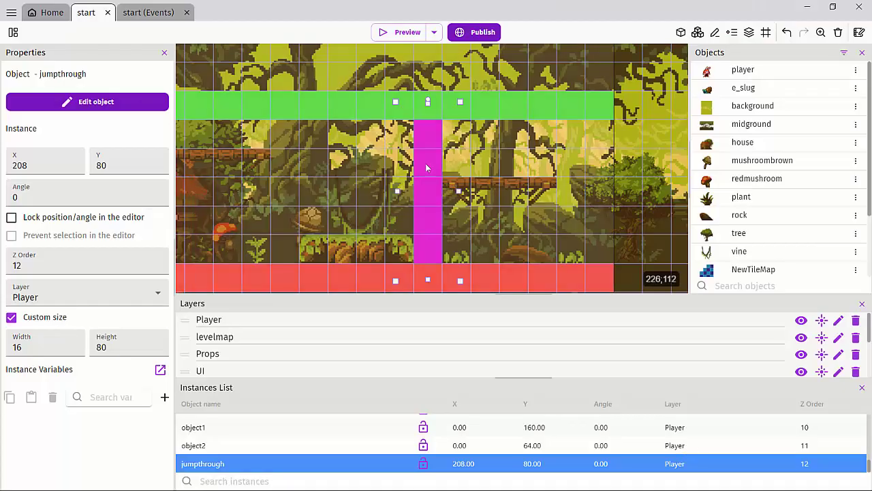
Preview the game maximized, testing running, jumping onto the green platform, dropping through it and walking past the magenta ladder.
{"action": "scroll", "coordinate": [393, 145], "scroll_direction": "down", "scroll_amount": 2}
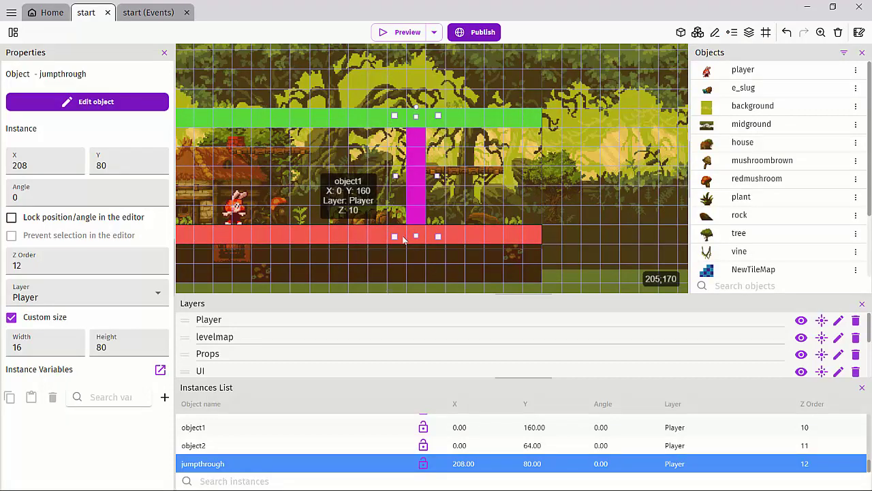
{"action": "left_click", "coordinate": [383, 33]}
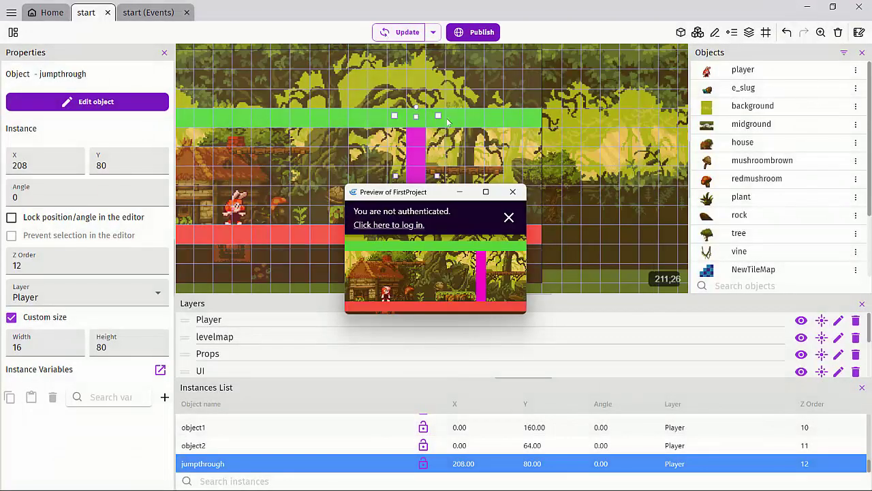
{"action": "left_click", "coordinate": [508, 216]}
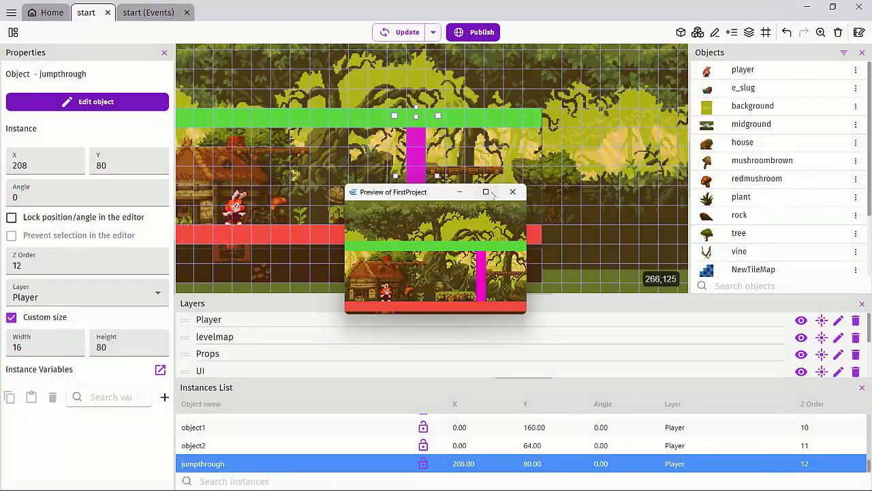
{"action": "left_click", "coordinate": [486, 192]}
{"action": "key", "text": "Right"}
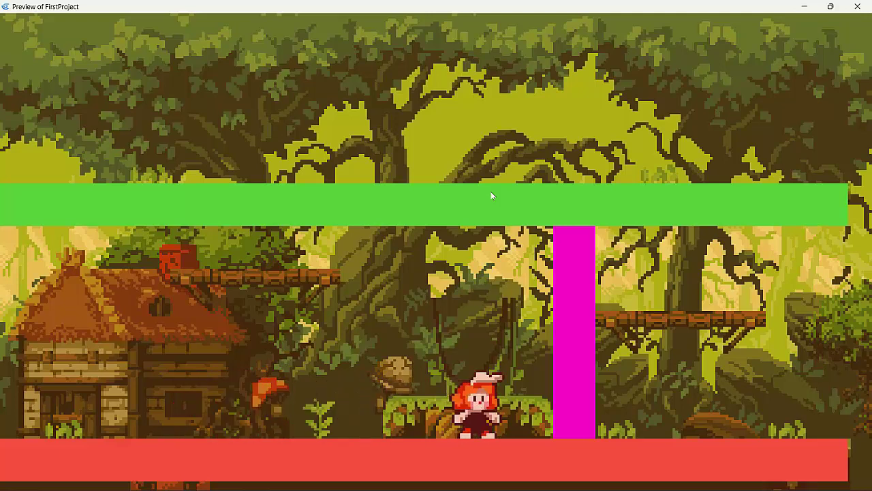
{"action": "key", "text": "space"}
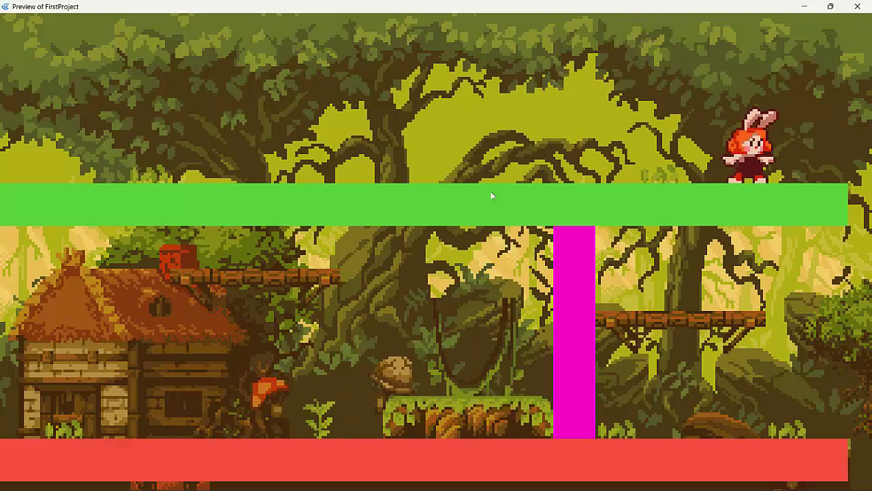
{"action": "key", "text": "Left"}
{"action": "key", "text": "Right"}
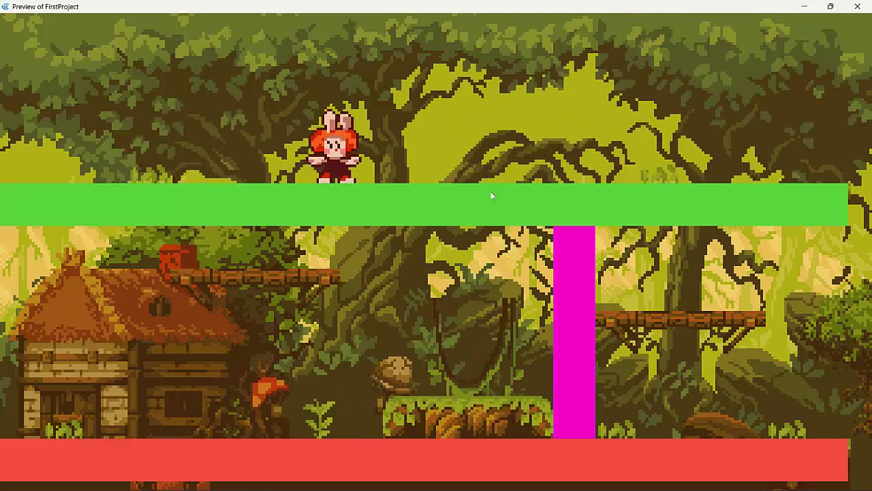
{"action": "key", "text": "Down"}
{"action": "key", "text": "Right"}
{"action": "key", "text": "Left"}
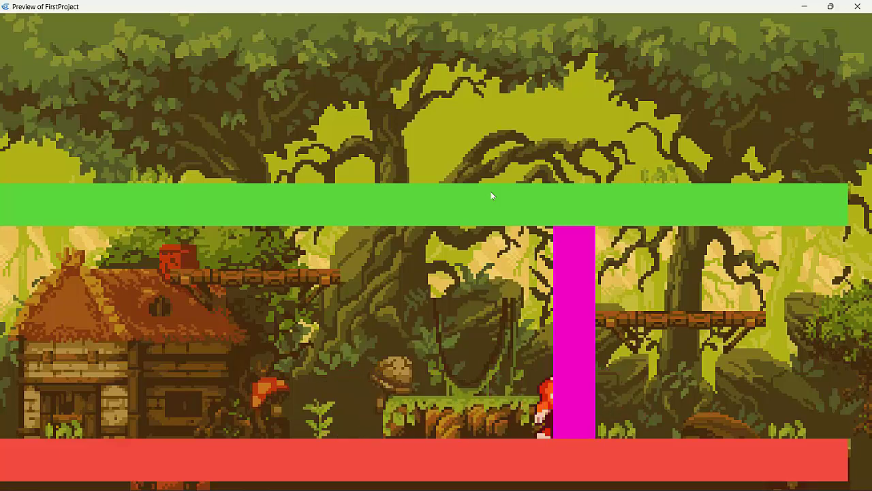
{"action": "key", "text": "Right"}
{"action": "key", "text": "Left"}
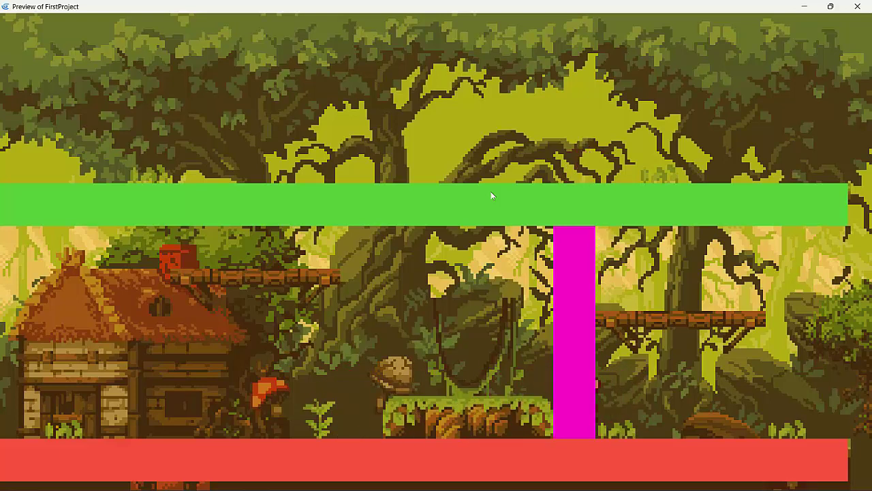
Test moving the player up at the magenta ladder and passing up and down through the green platform, and close the preview.
{"action": "key", "text": "Up"}
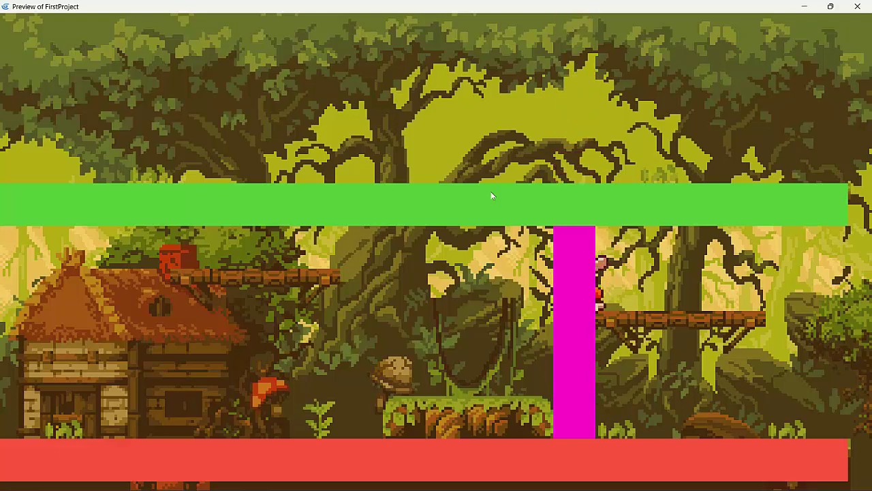
{"action": "key", "text": "Left"}
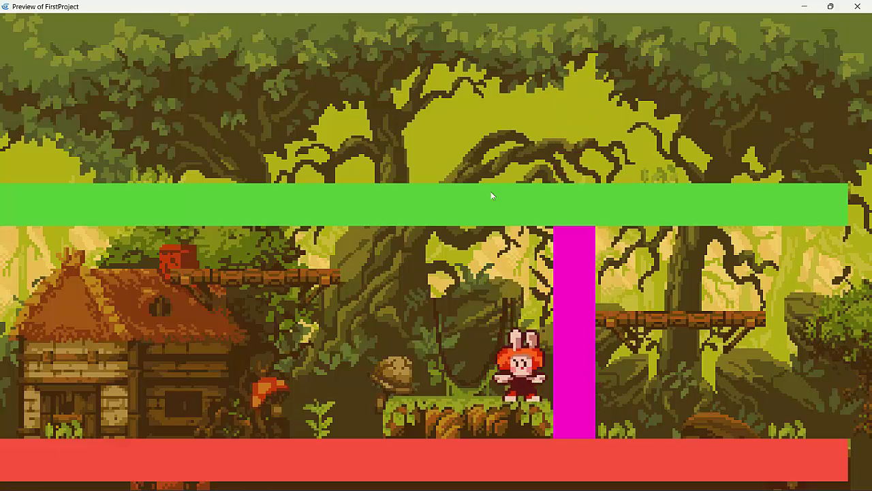
{"action": "key", "text": "Right"}
{"action": "key", "text": "Left"}
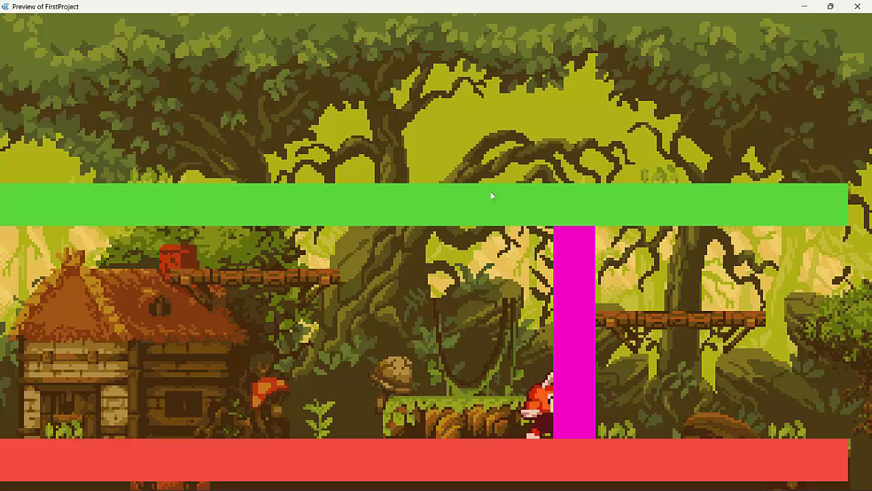
{"action": "key", "text": "Left"}
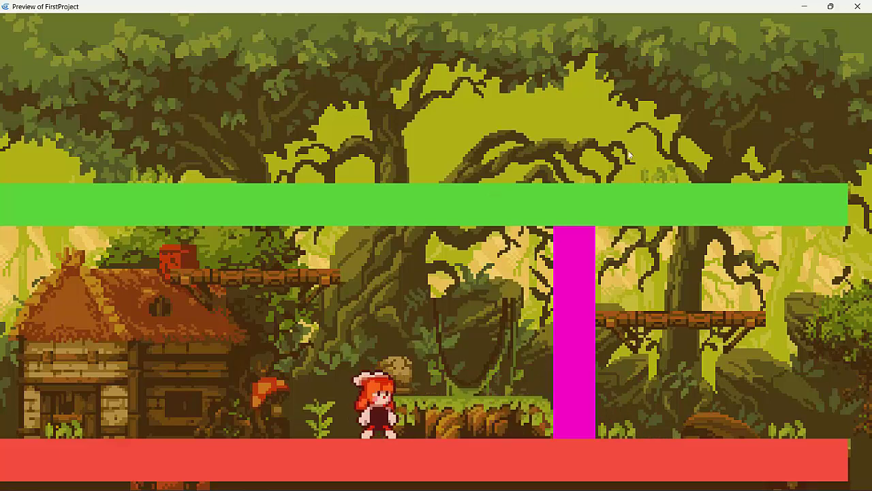
{"action": "key", "text": "Up"}
{"action": "key", "text": "Down"}
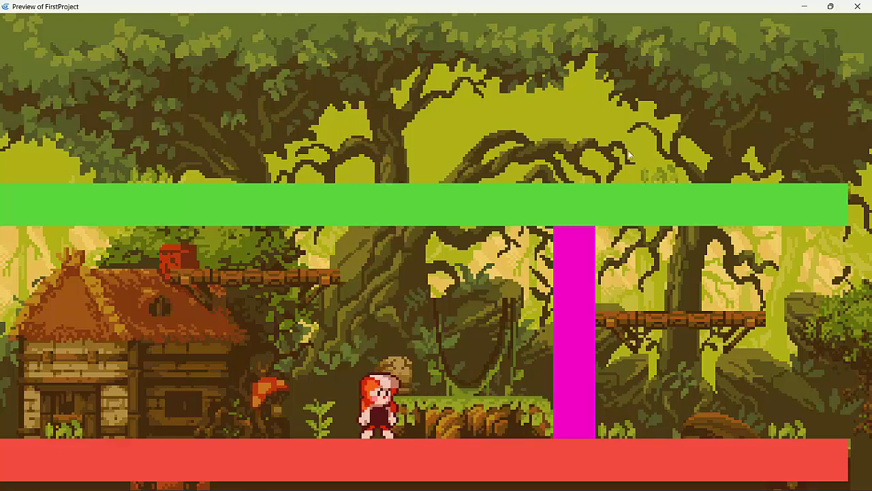
{"action": "key", "text": "Up"}
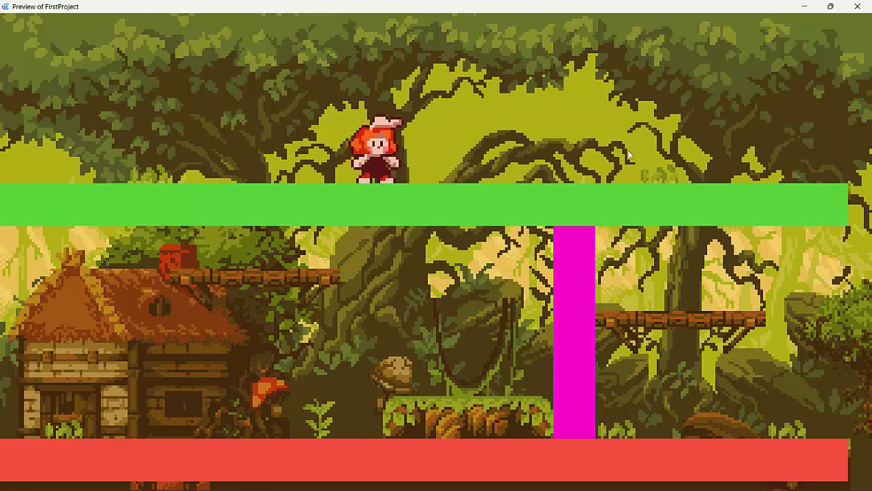
{"action": "key", "text": "Down"}
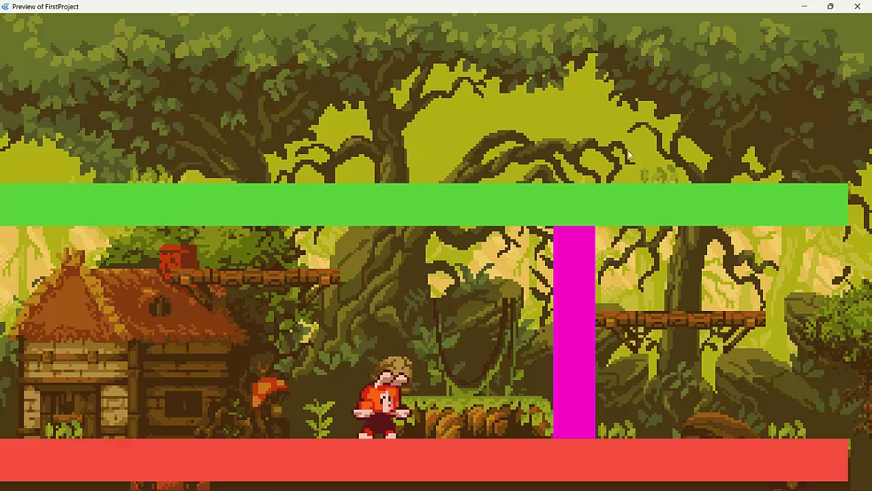
{"action": "left_click", "coordinate": [857, 6]}
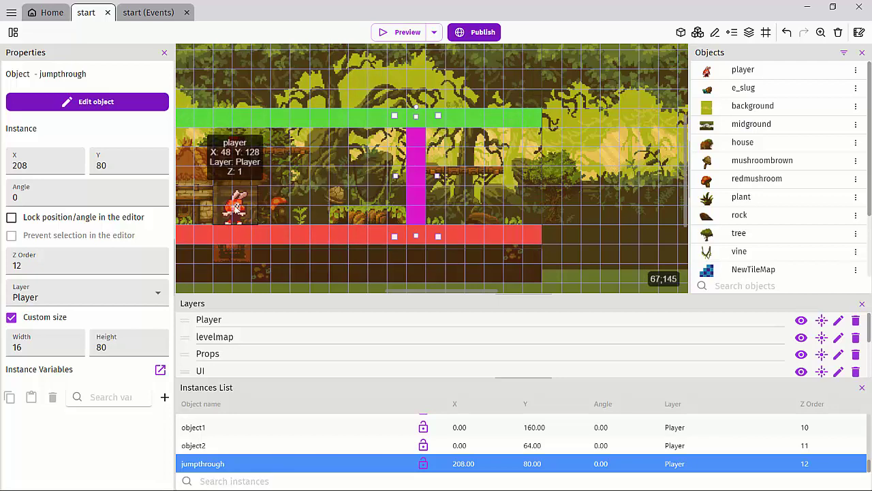
Compare the Z orders of the player and platform instances, set the player's Z order to 20, and save the project.
{"action": "left_click", "coordinate": [236, 208]}
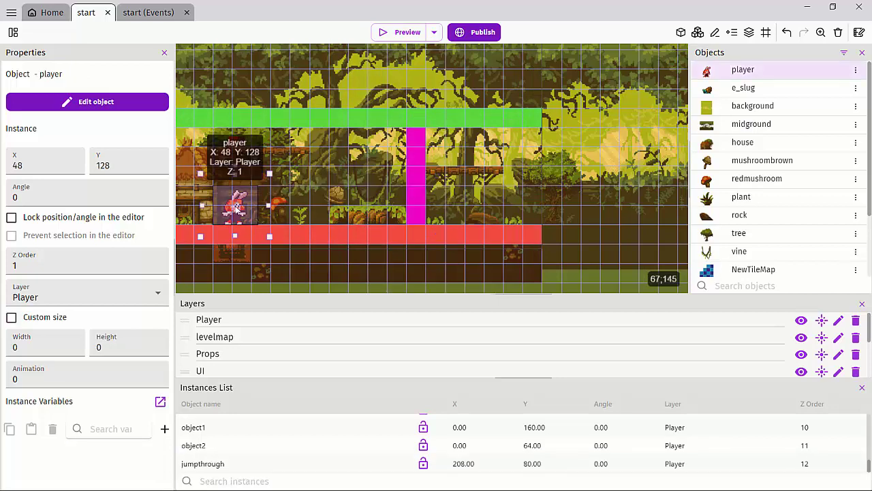
{"action": "left_click", "coordinate": [299, 240]}
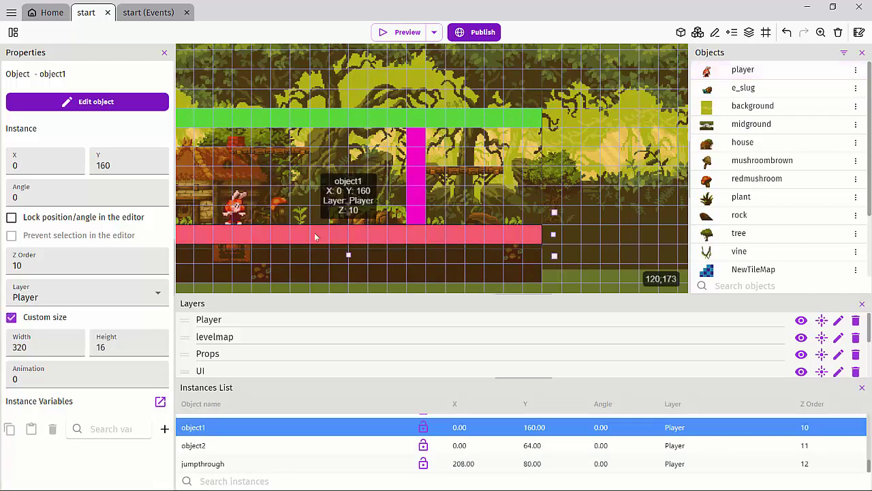
{"action": "left_click", "coordinate": [418, 196]}
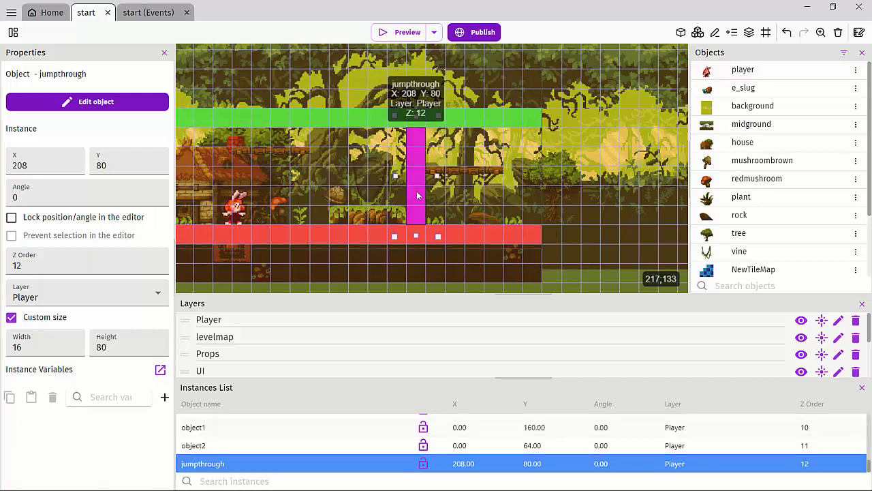
{"action": "left_click", "coordinate": [344, 118]}
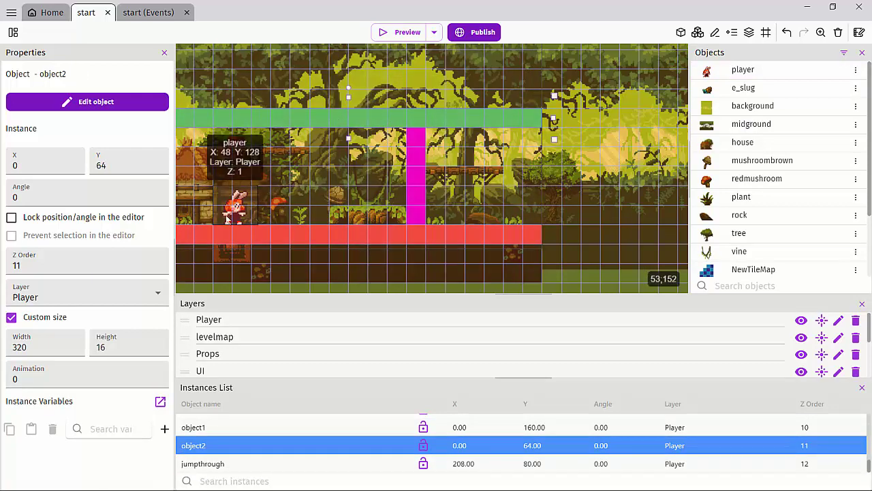
{"action": "left_click", "coordinate": [231, 217]}
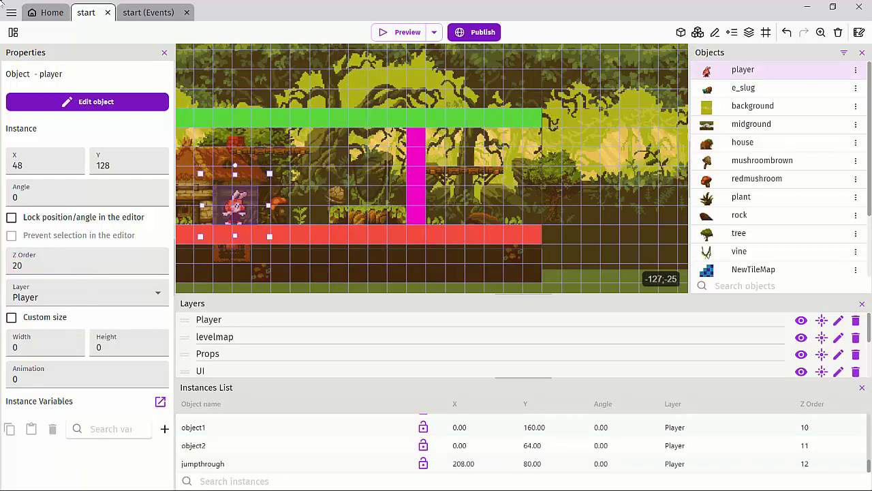
{"action": "left_click", "coordinate": [11, 15]}
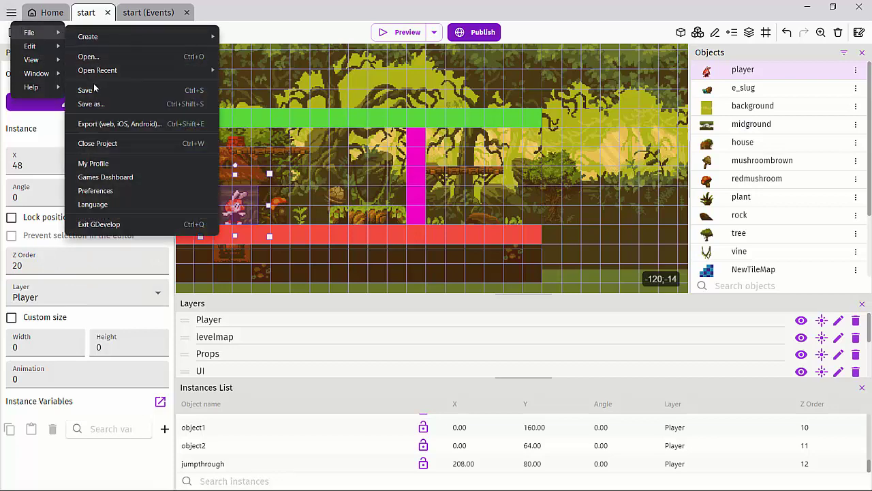
{"action": "left_click", "coordinate": [98, 100]}
Preview the game maximized again and test the player walking in front of the magenta ladder, climbing it and stepping off.
{"action": "left_click", "coordinate": [383, 32]}
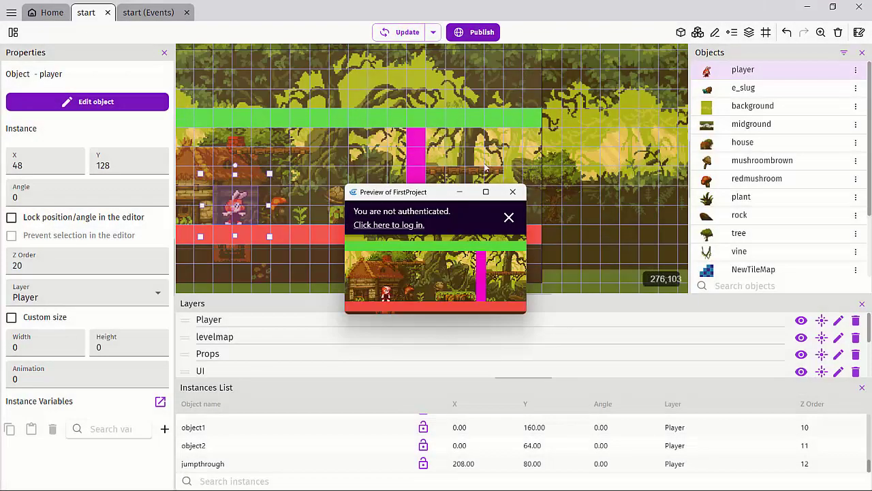
{"action": "left_click", "coordinate": [483, 192]}
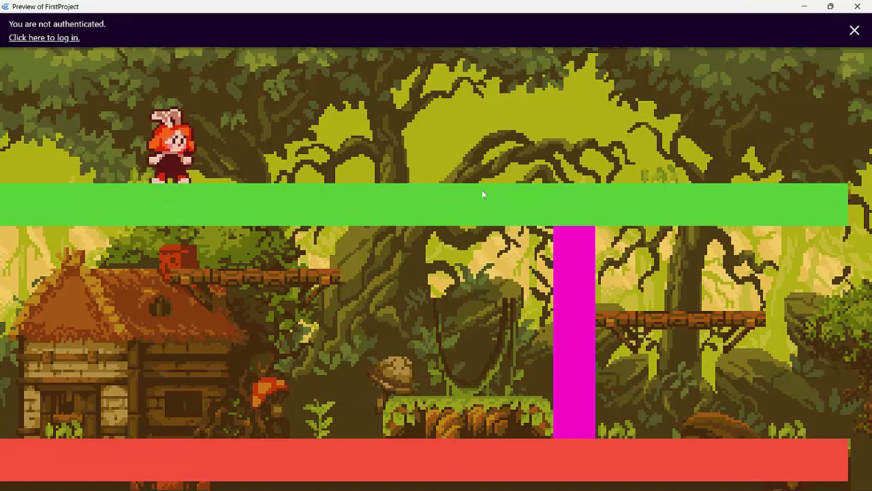
{"action": "key", "text": "Right"}
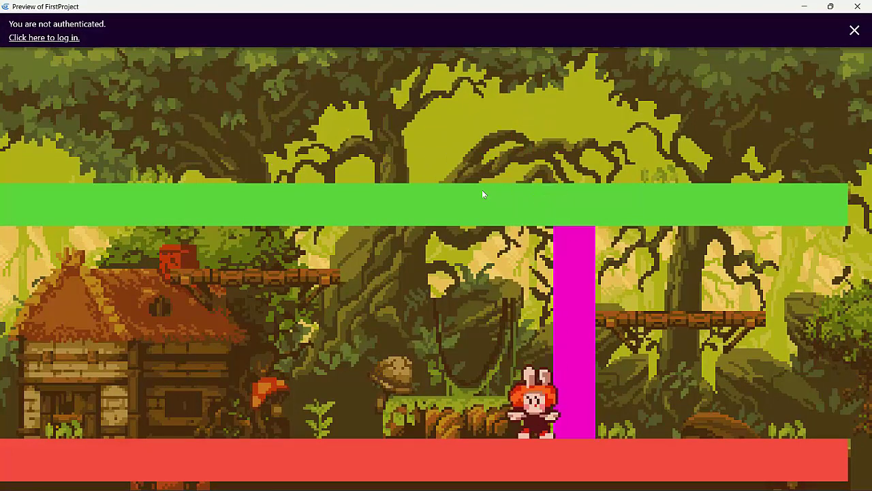
{"action": "key", "text": "Right"}
{"action": "key", "text": "Up"}
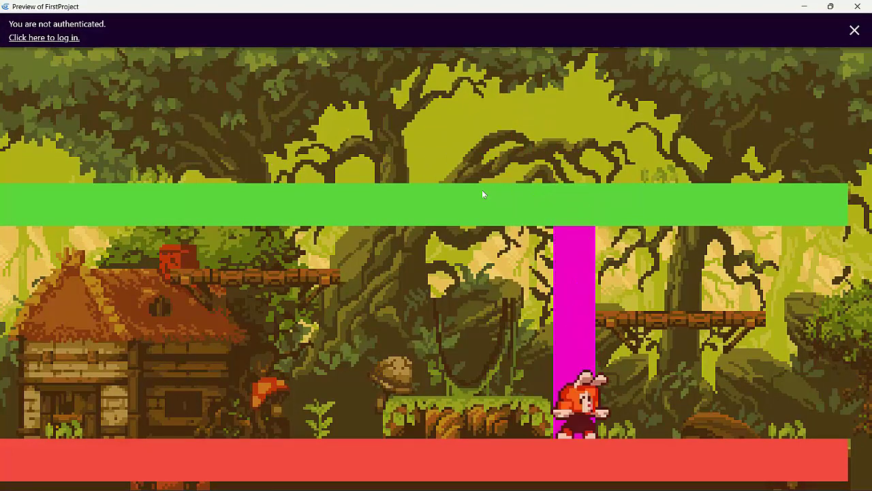
{"action": "key", "text": "Up"}
{"action": "key", "text": "Up"}
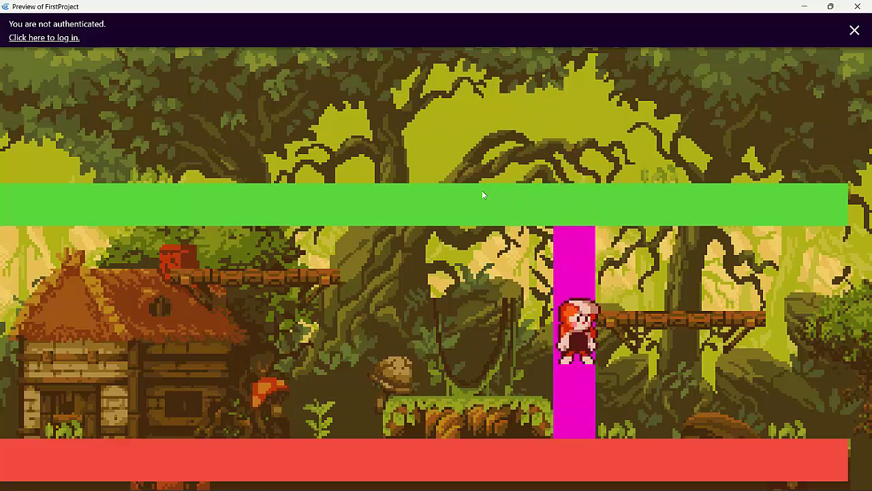
{"action": "key", "text": "Left"}
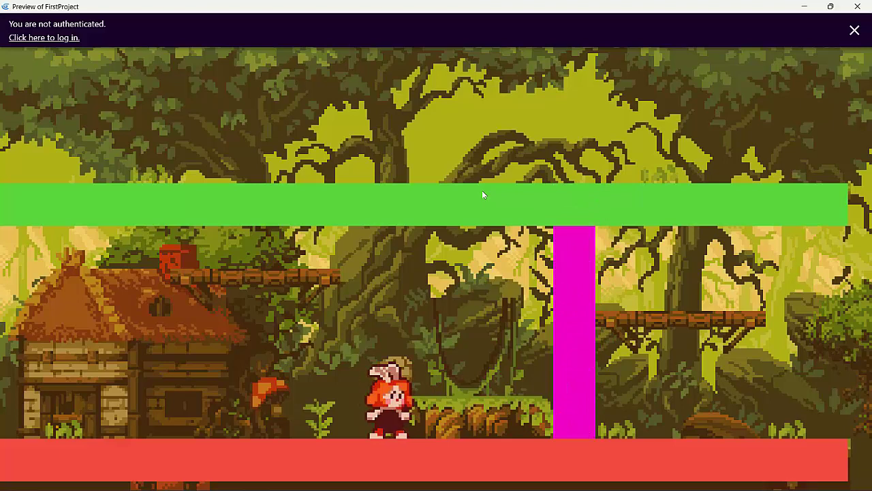